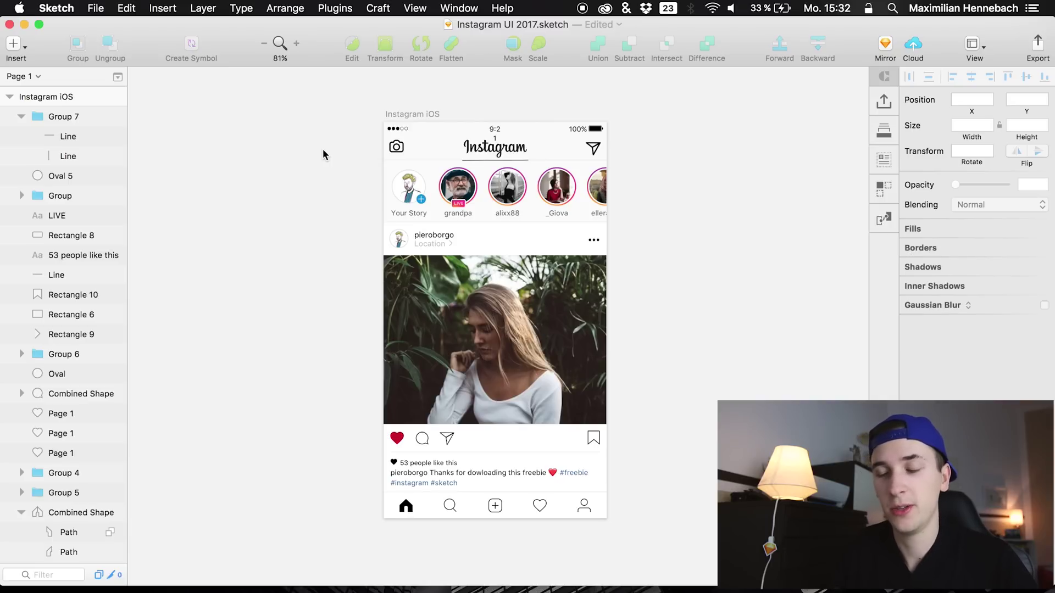
# Re-enter the status bar's 9:21 time text and leave editing so it sits on a single line.
pyautogui.click(48, 117)
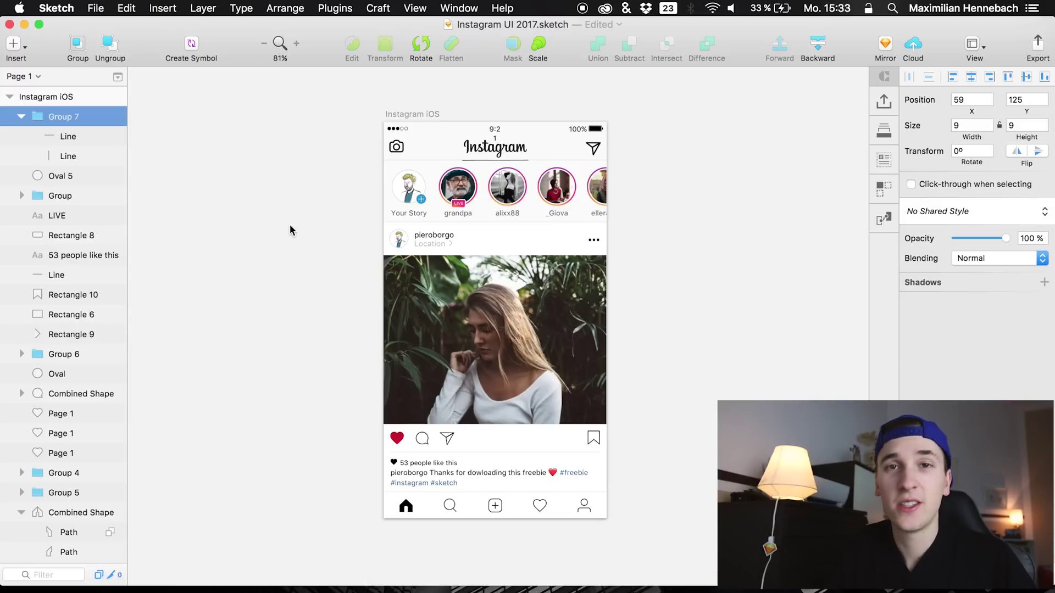
pyautogui.scroll(8, 498, 135)
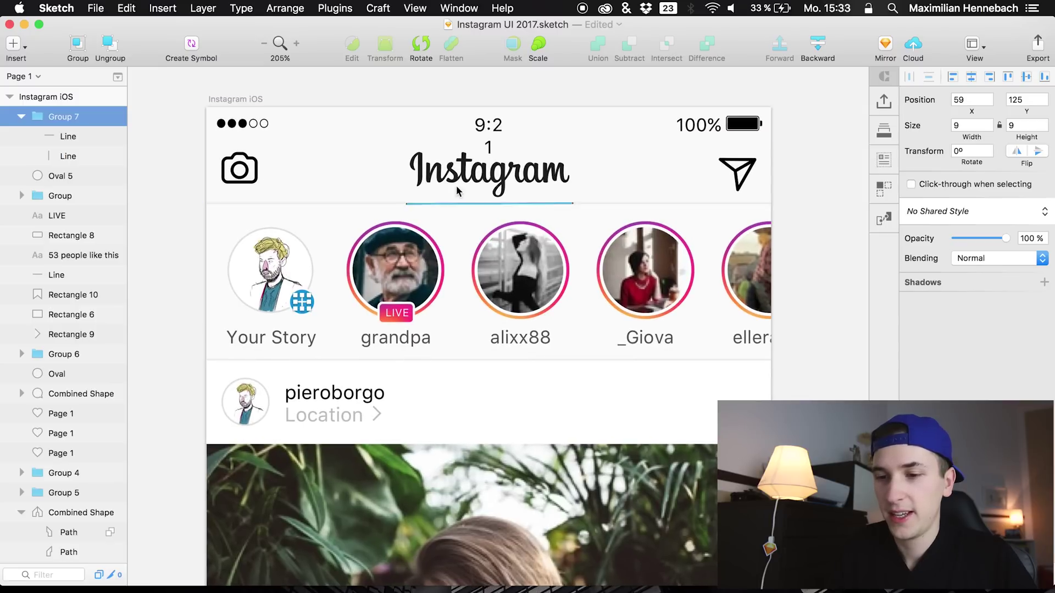
pyautogui.doubleClick(490, 130)
pyautogui.doubleClick(491, 127)
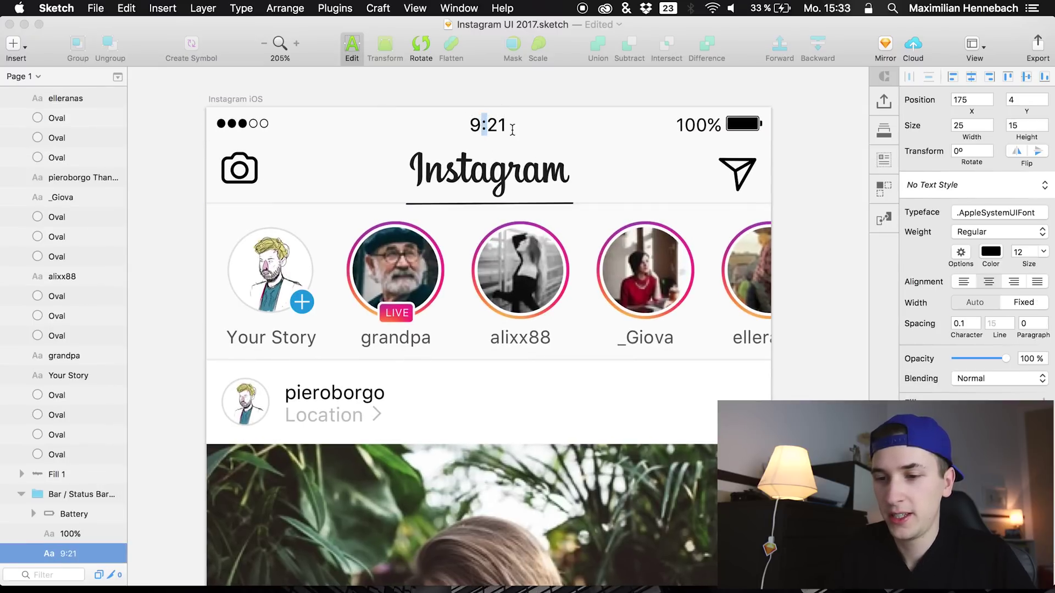
pyautogui.press('Escape')
pyautogui.scroll(-8, 494, 93)
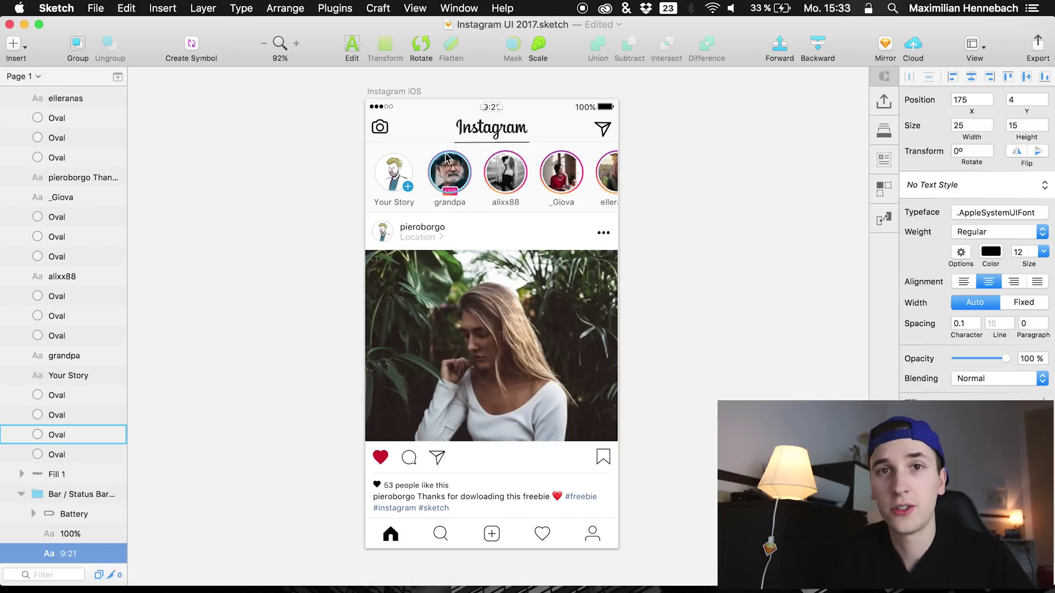
# Collapse the expanded layers in the artboard's layer list, including Group 7, Combined Shape, both Group 2 folders and the status bar group.
pyautogui.scroll(15, 33, 220)
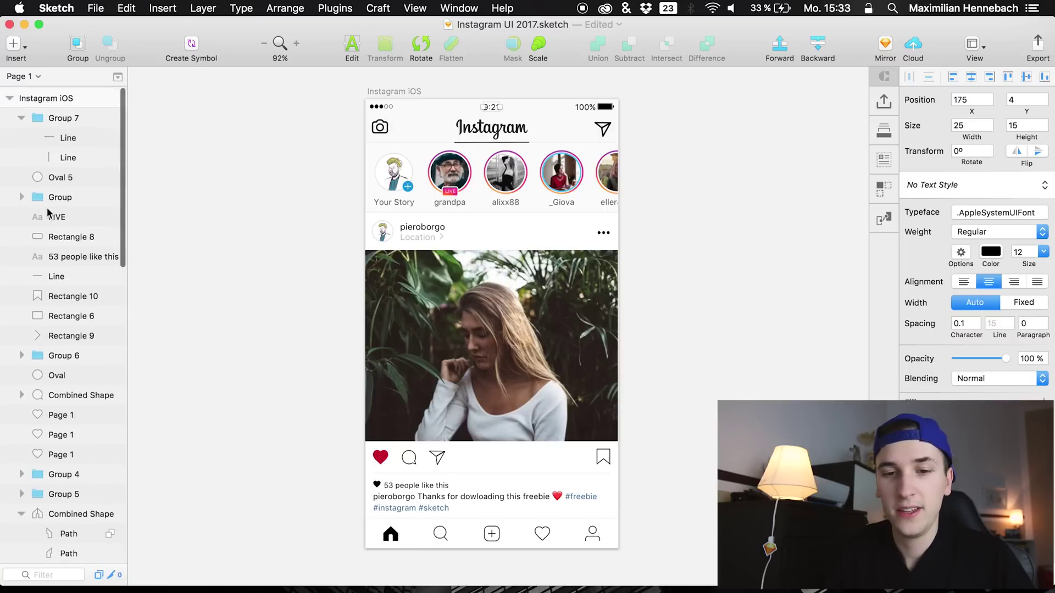
pyautogui.click(21, 117)
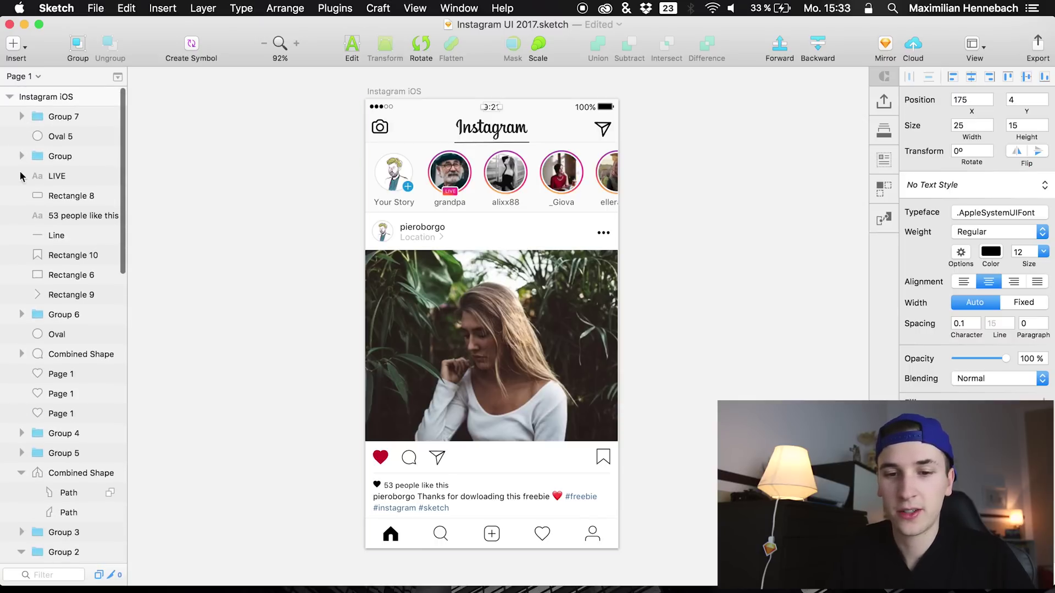
pyautogui.scroll(-10, 21, 339)
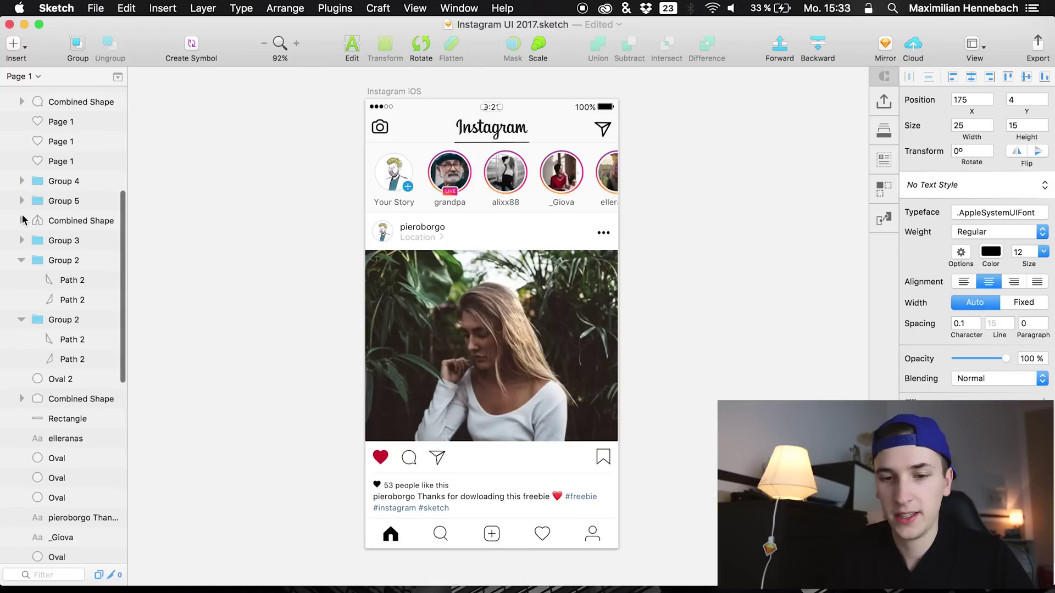
pyautogui.click(26, 267)
pyautogui.click(22, 262)
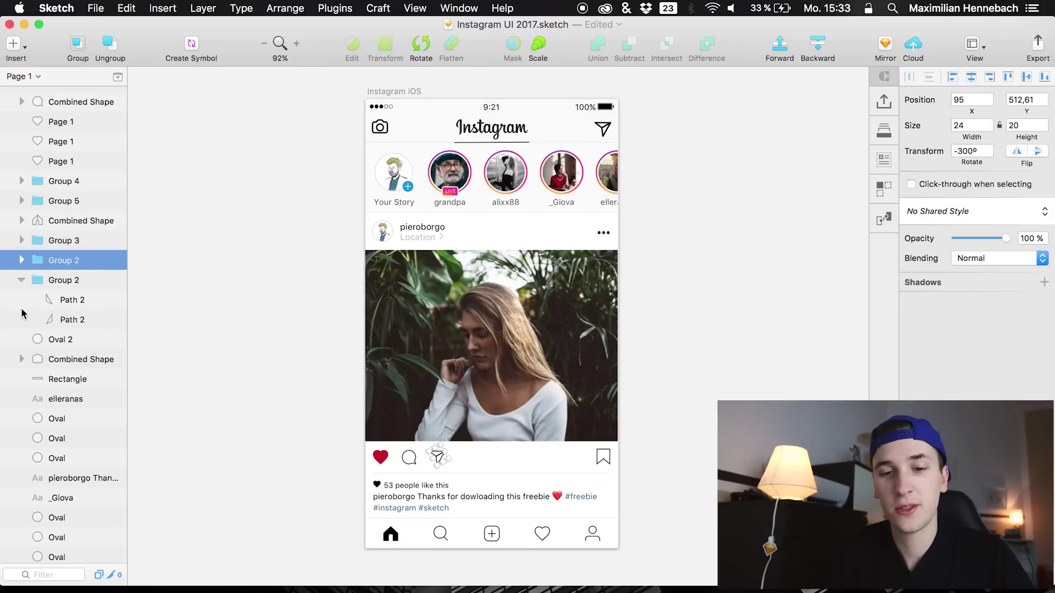
pyautogui.click(22, 281)
pyautogui.scroll(-10, 21, 330)
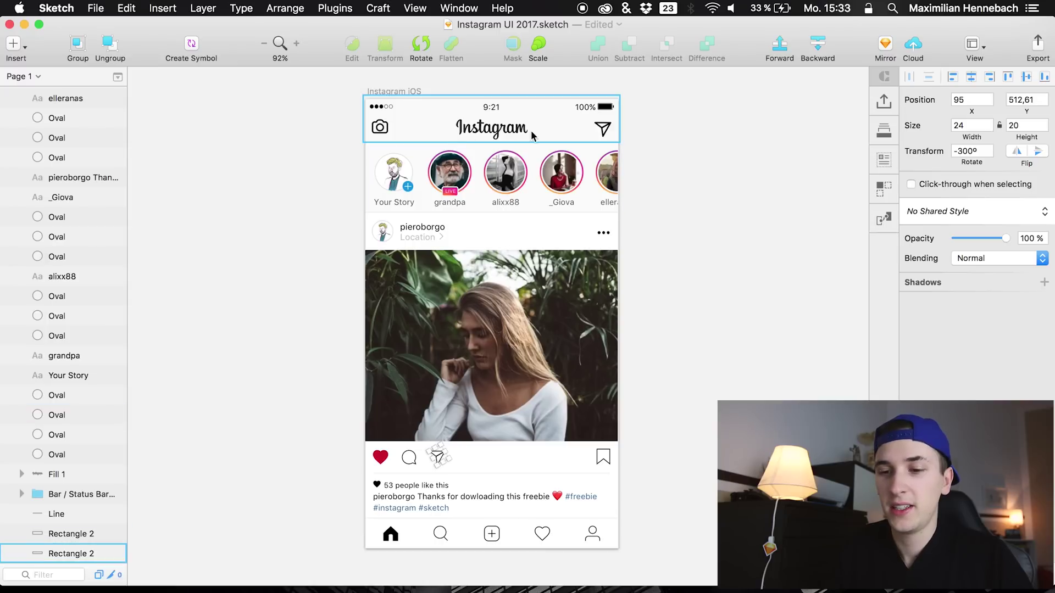
pyautogui.click(334, 173)
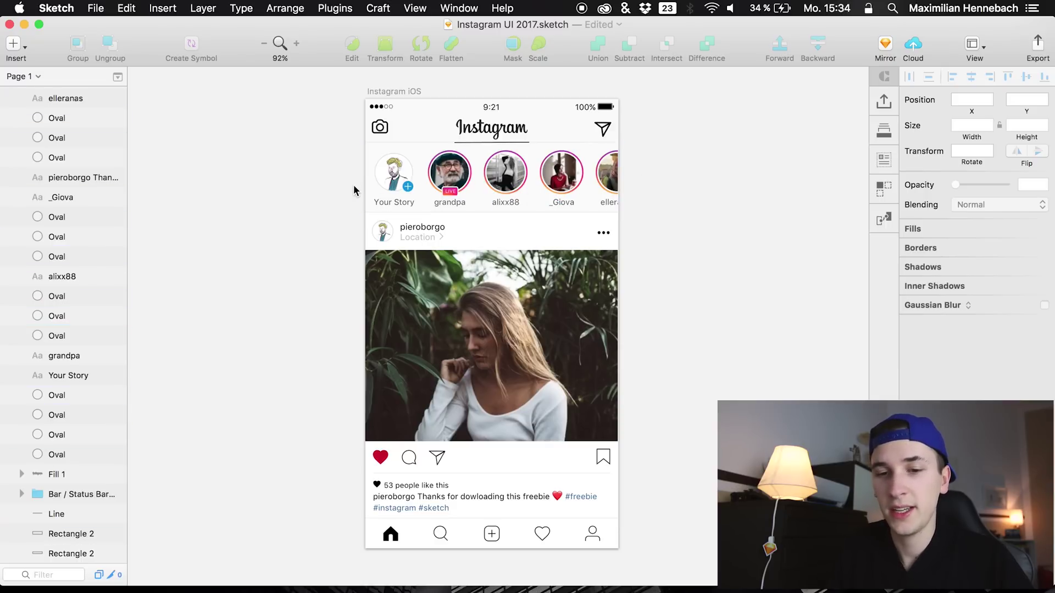
# Look through the Instagram iOS artboard's layer list to examine how its layers are named, ordered and grouped.
pyautogui.scroll(10, 53, 202)
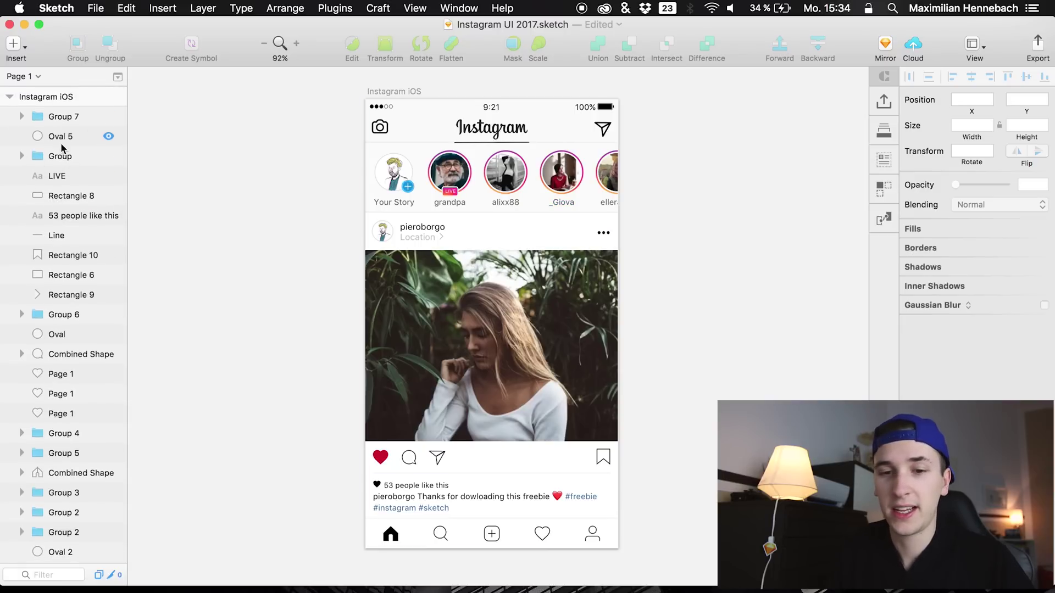
pyautogui.click(69, 117)
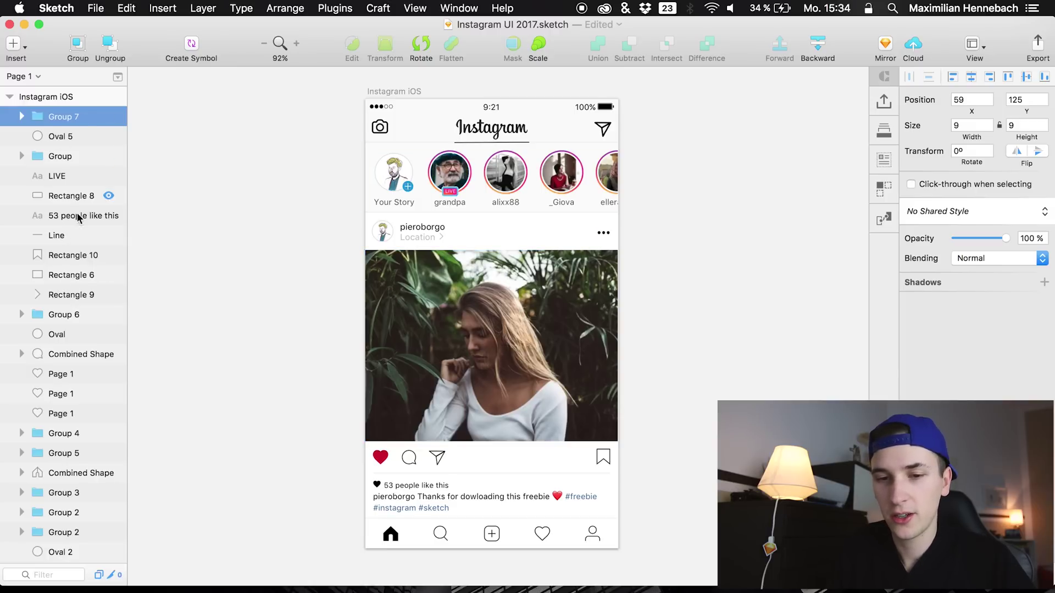
pyautogui.press('Right')
pyautogui.scroll(-2, 51, 231)
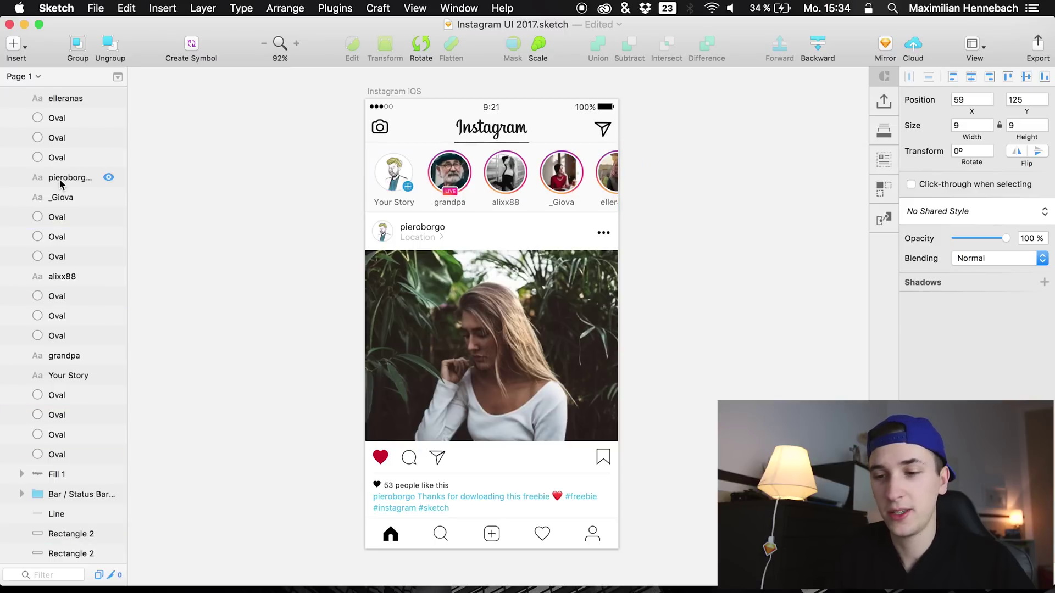
pyautogui.scroll(10, 32, 148)
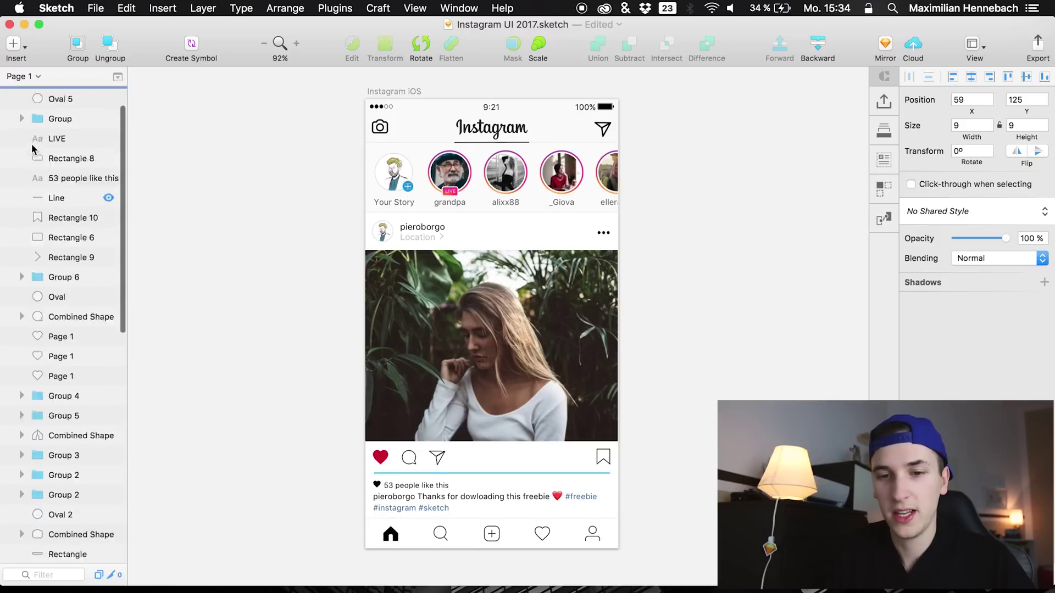
pyautogui.scroll(-10, 31, 148)
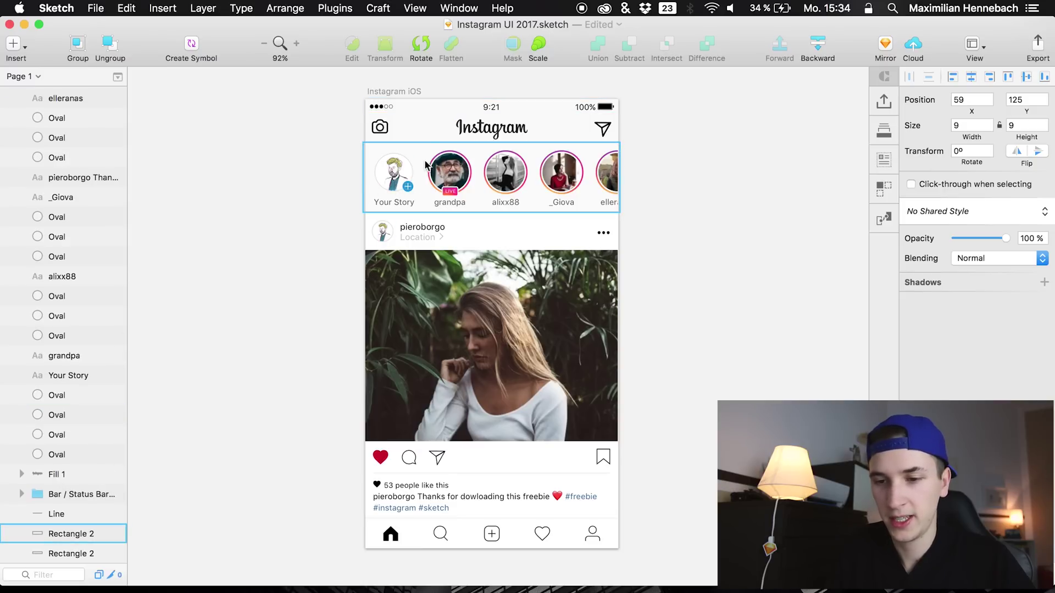
pyautogui.scroll(-2, 44, 460)
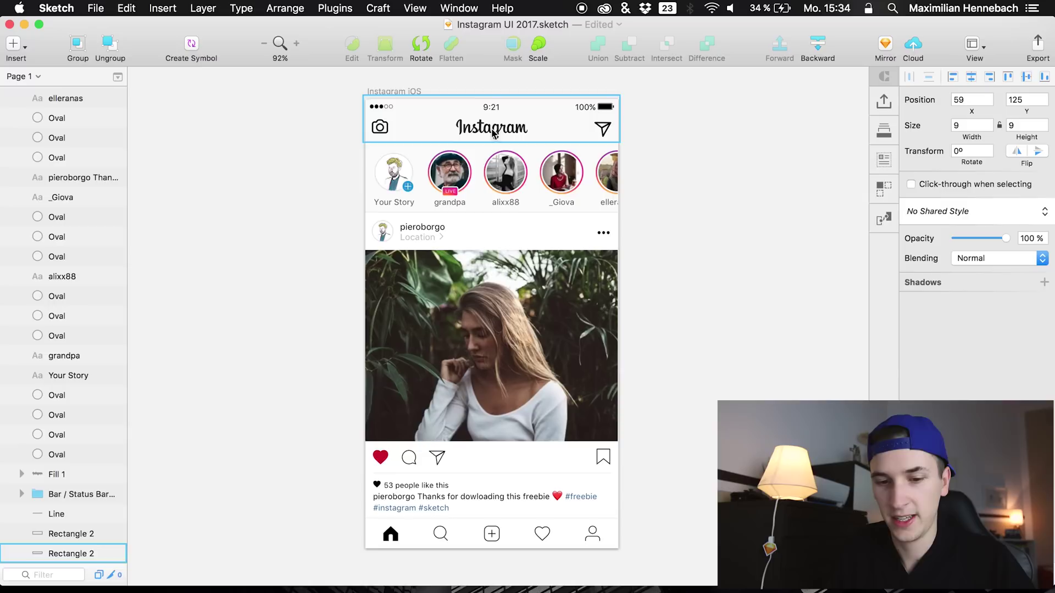
# Group all layers from the Oval directly above Fill 1 up to the elleranas text layer.
pyautogui.click(57, 477)
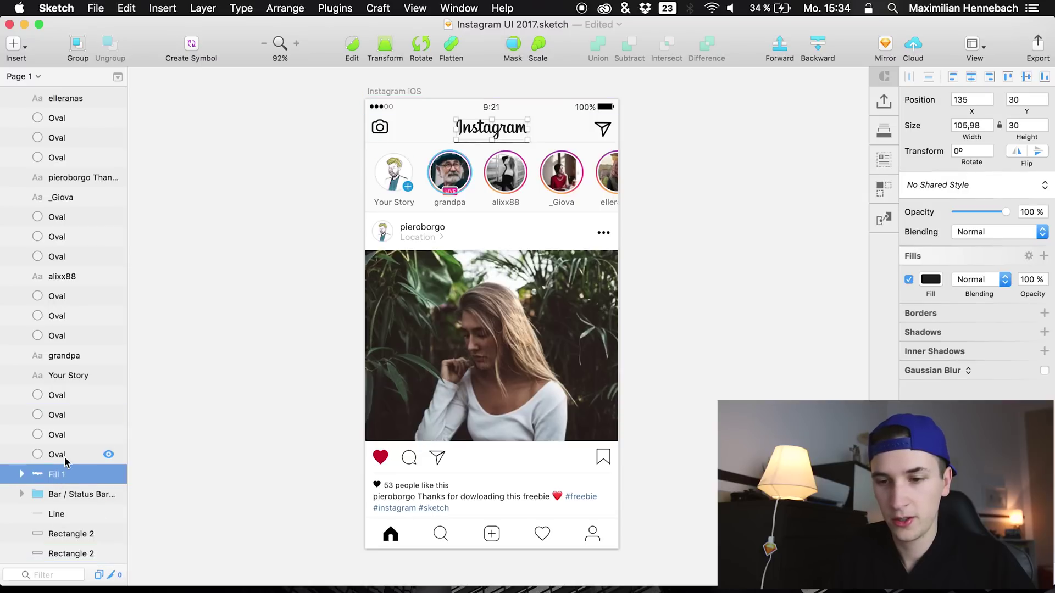
pyautogui.click(66, 456)
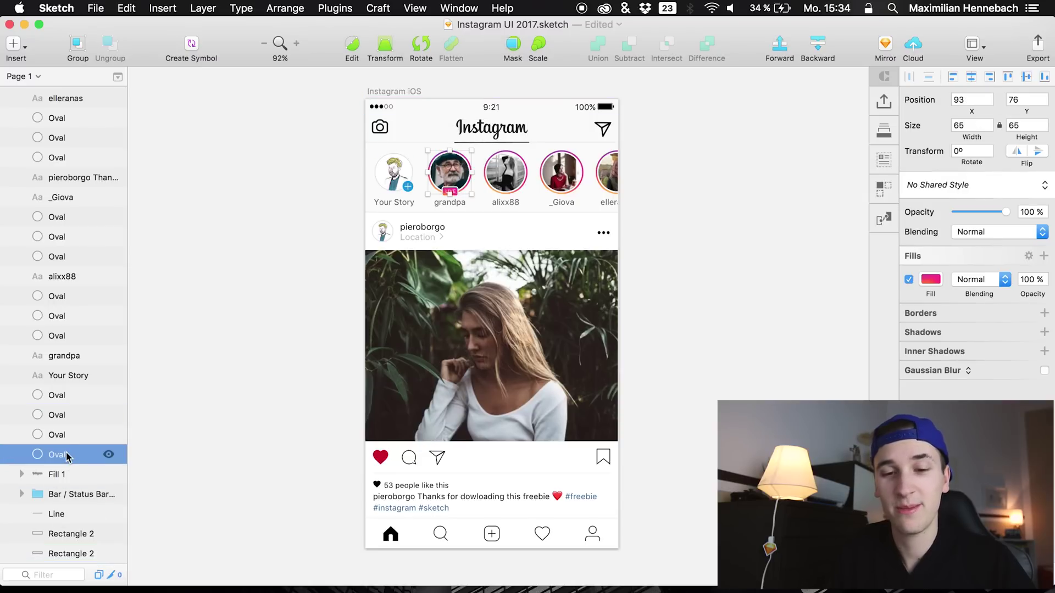
pyautogui.scroll(3, 72, 360)
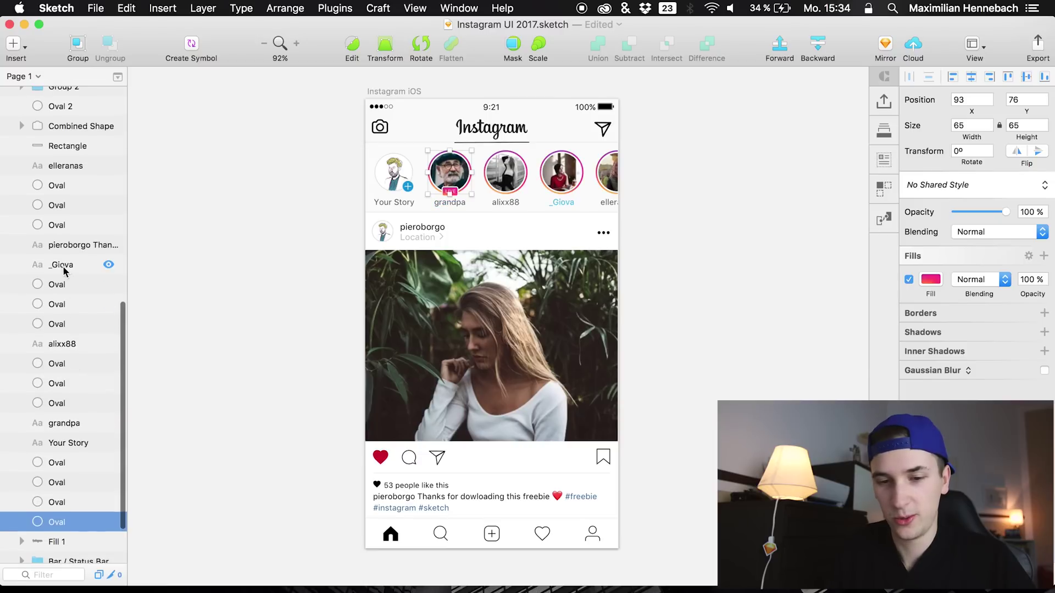
pyautogui.scroll(3, 63, 270)
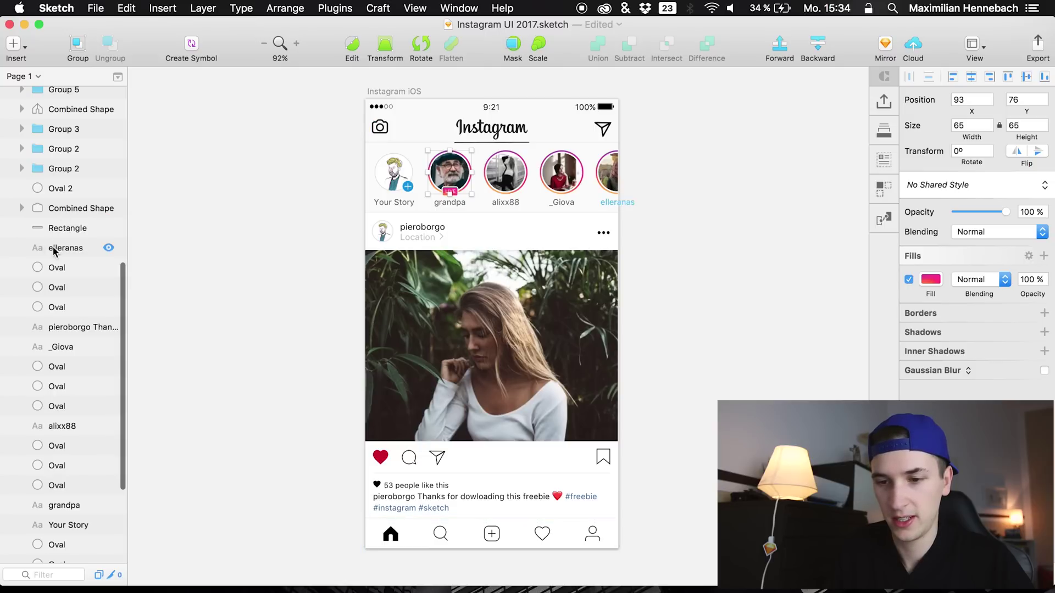
pyautogui.keyDown('shift'); pyautogui.click(54, 248); pyautogui.keyUp('shift')
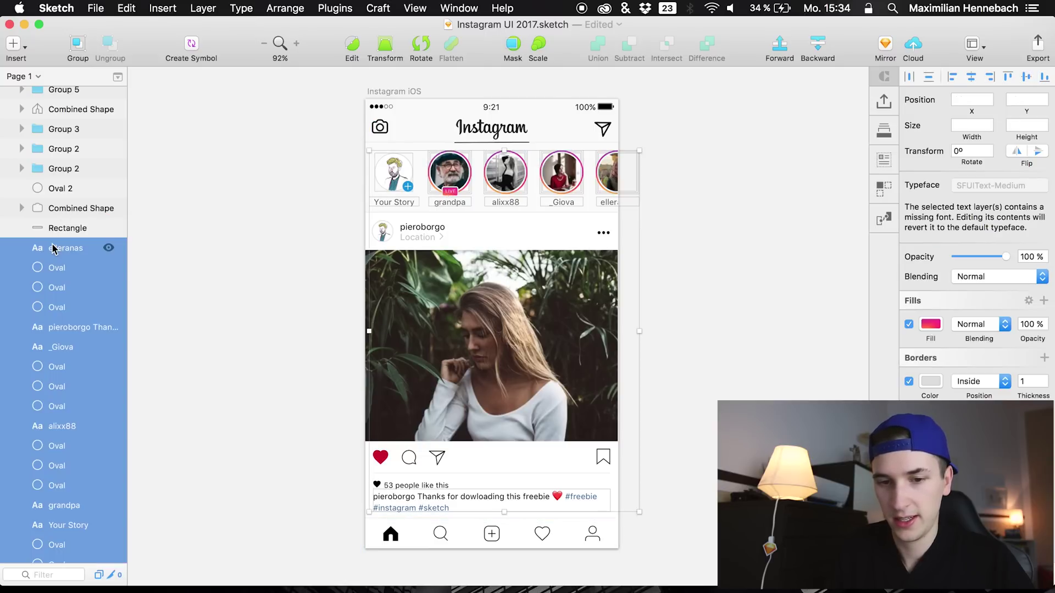
pyautogui.scroll(-5, 52, 328)
pyautogui.scroll(5, 55, 308)
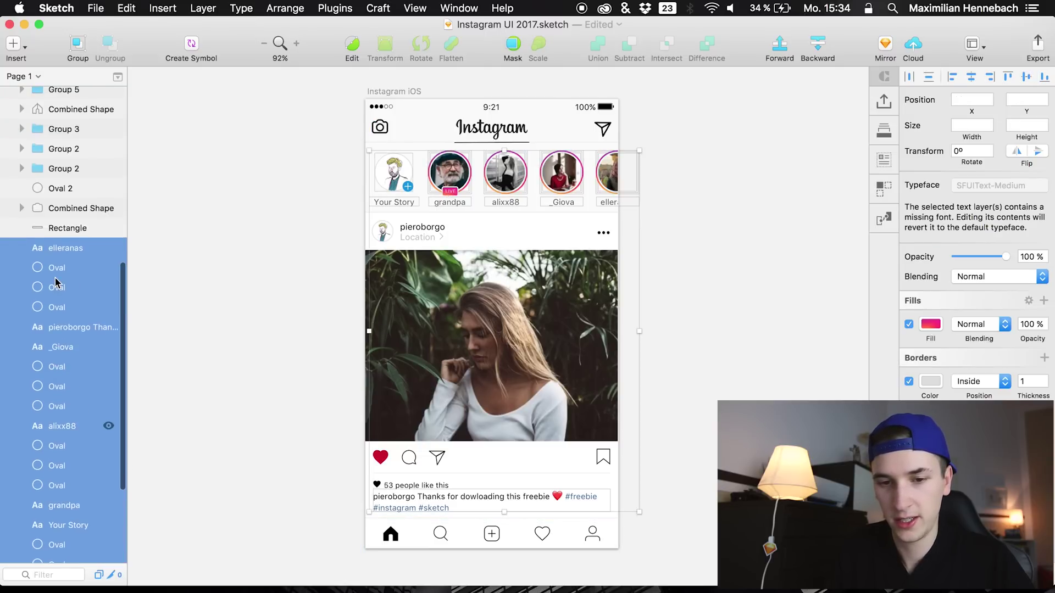
pyautogui.press('super+g')
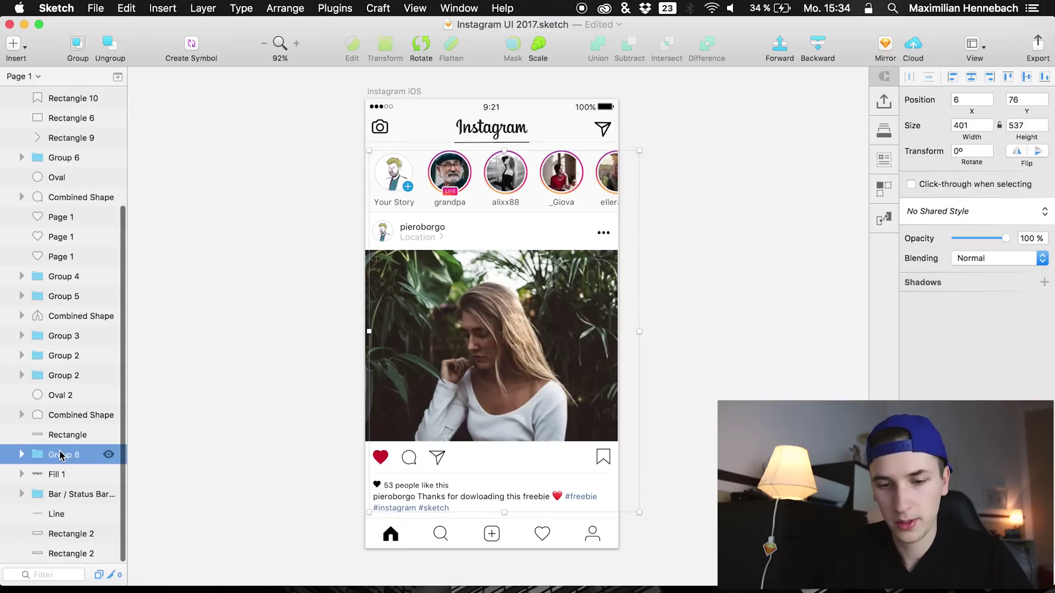
# Rename the new group as avatars and move it to the top of the artboard's layer order.
pyautogui.doubleClick(62, 456)
pyautogui.write('a')
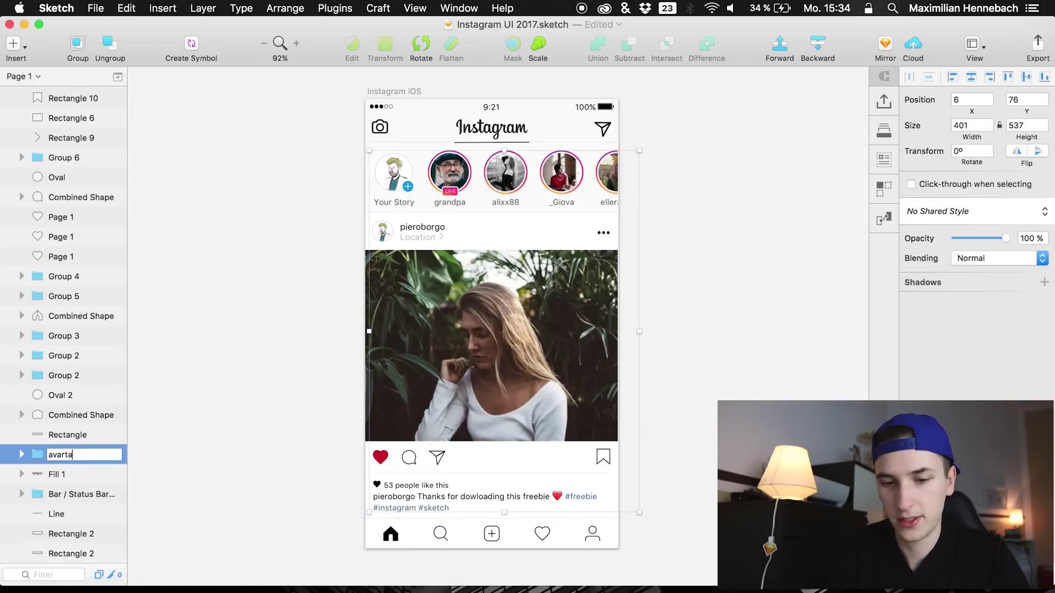
pyautogui.write('vatars')
pyautogui.press('Return')
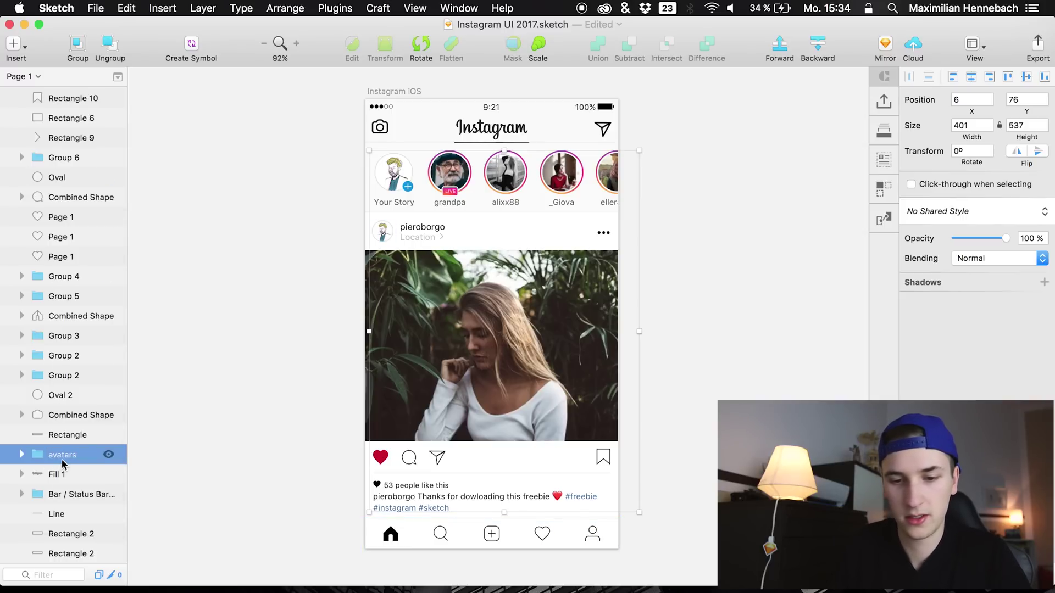
pyautogui.moveTo(64, 456); pyautogui.dragTo(38, 113)
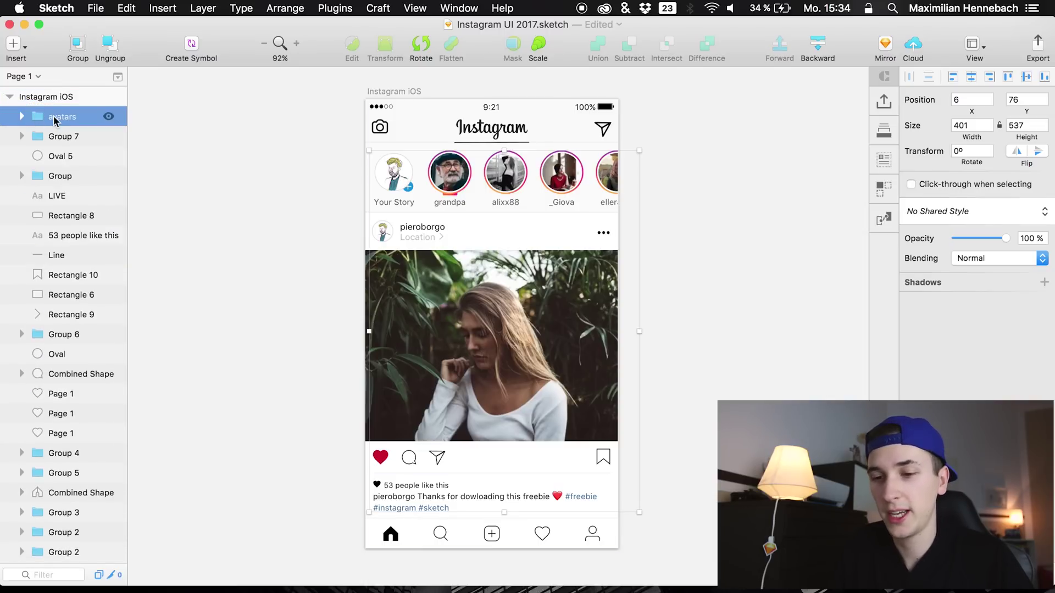
# Move the plus badge layers, Group 7 and Oval 5, into the avatars group and collapse the group.
pyautogui.scroll(6, 402, 193)
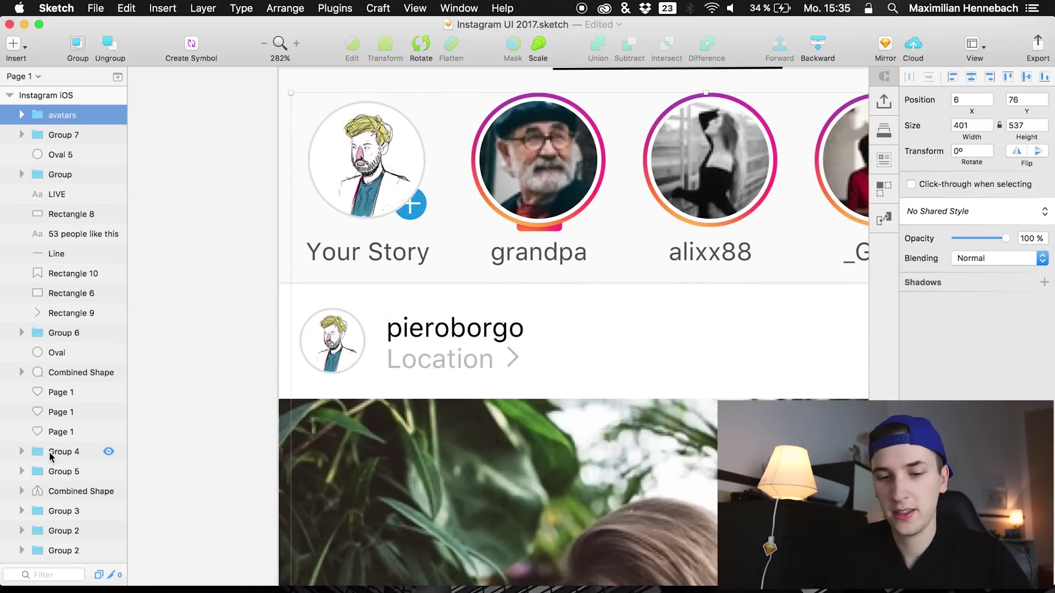
pyautogui.scroll(-5, 51, 453)
pyautogui.click(410, 204)
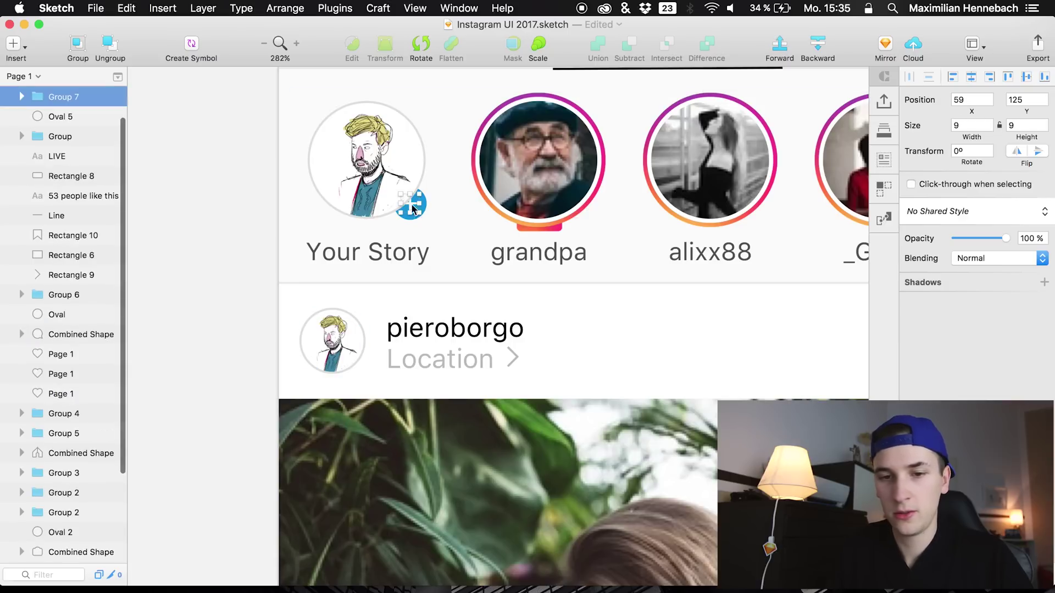
pyautogui.keyDown('shift'); pyautogui.click(55, 116); pyautogui.keyUp('shift')
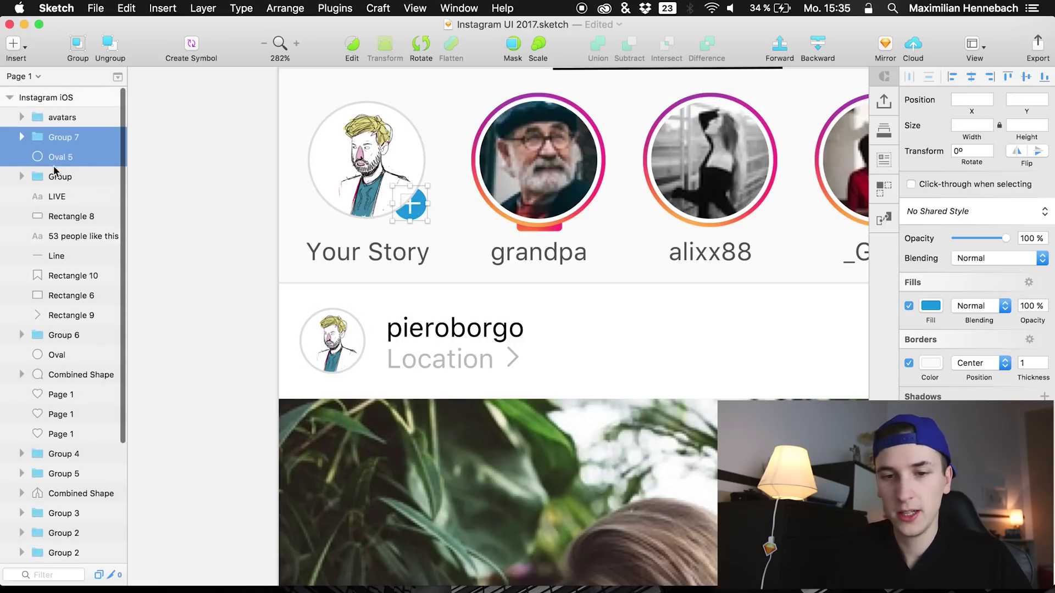
pyautogui.moveTo(58, 141); pyautogui.dragTo(54, 115)
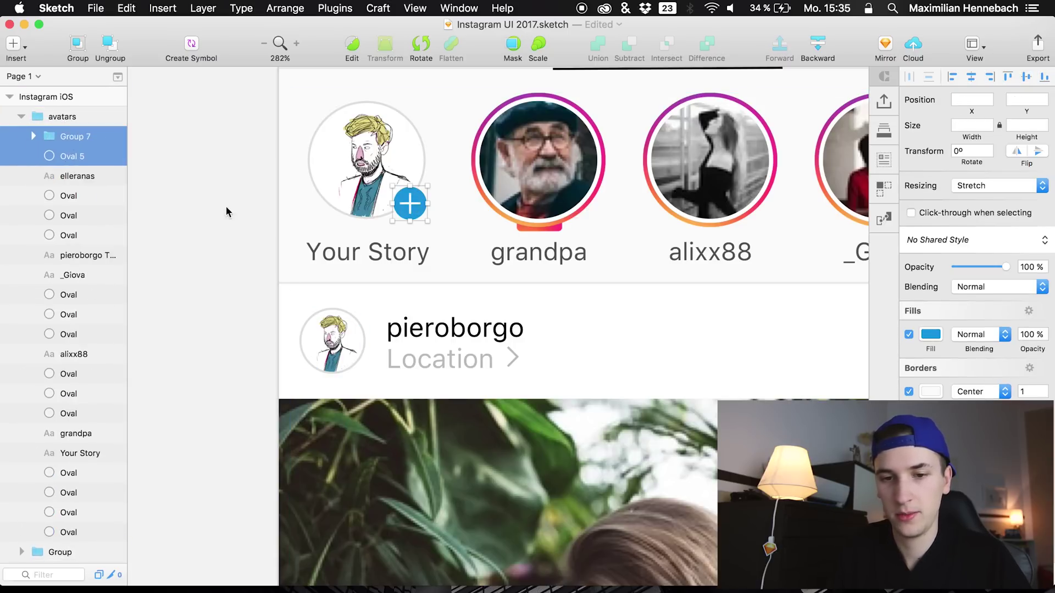
pyautogui.click(22, 117)
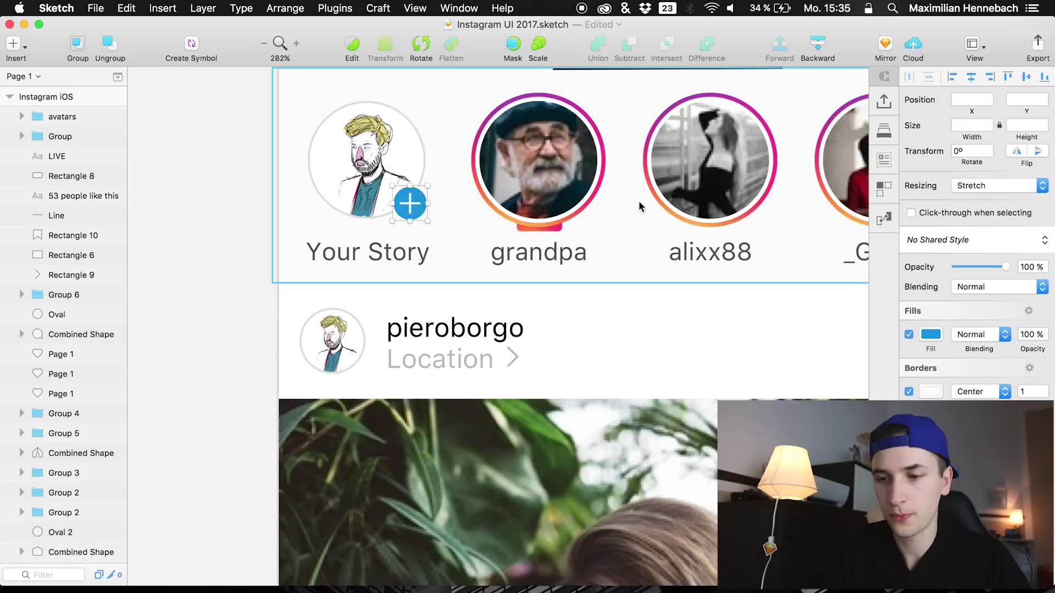
# Move the LIVE label and its background, Rectangle 8, into the avatars group and deselect everything.
pyautogui.click(535, 230)
pyautogui.keyDown('shift'); pyautogui.click(55, 156); pyautogui.keyUp('shift')
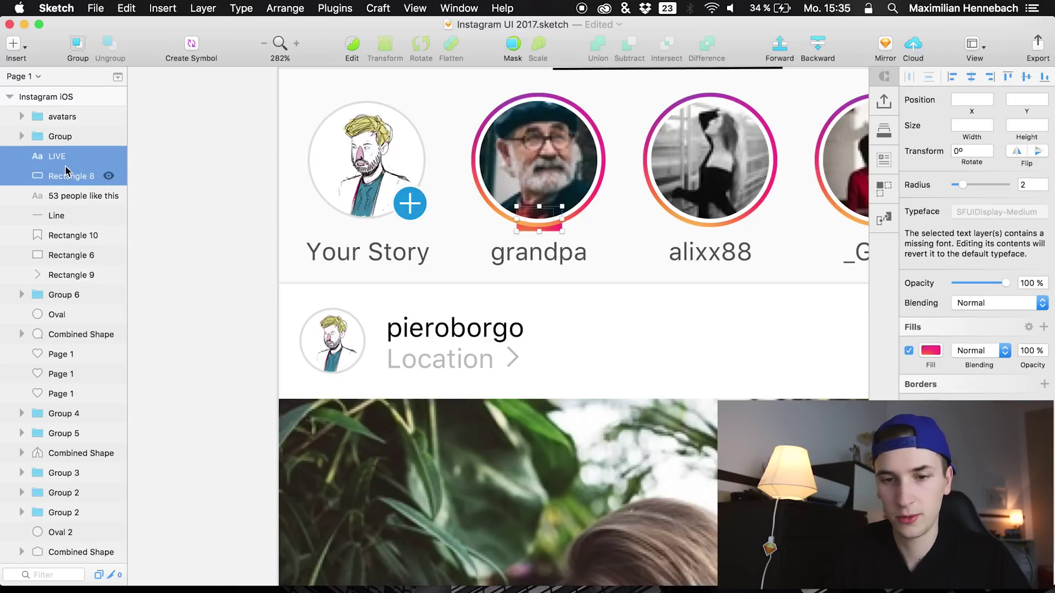
pyautogui.moveTo(65, 166); pyautogui.dragTo(47, 123)
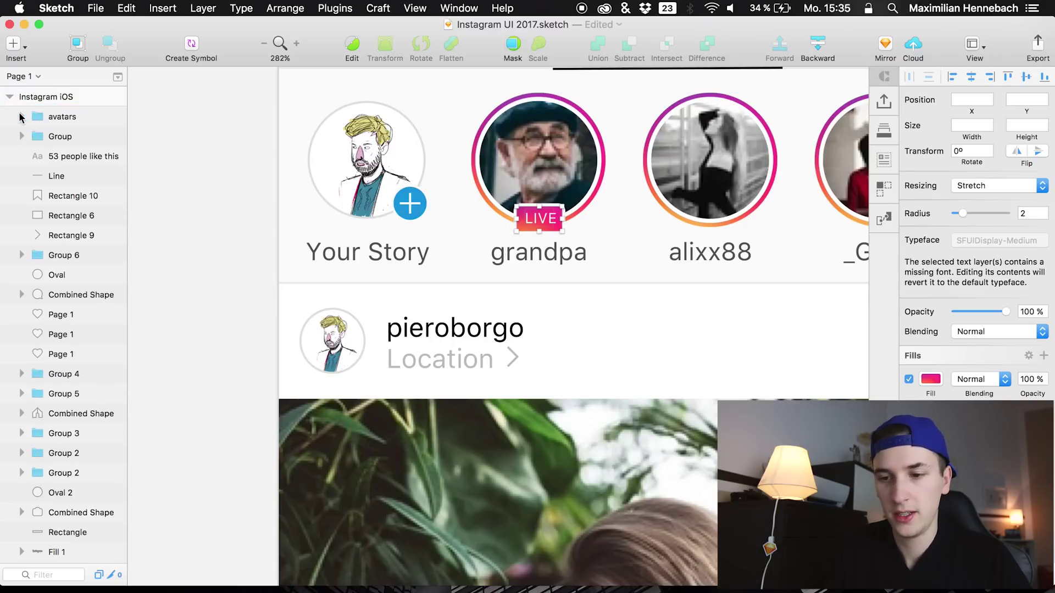
pyautogui.click(222, 217)
pyautogui.scroll(-6, 321, 218)
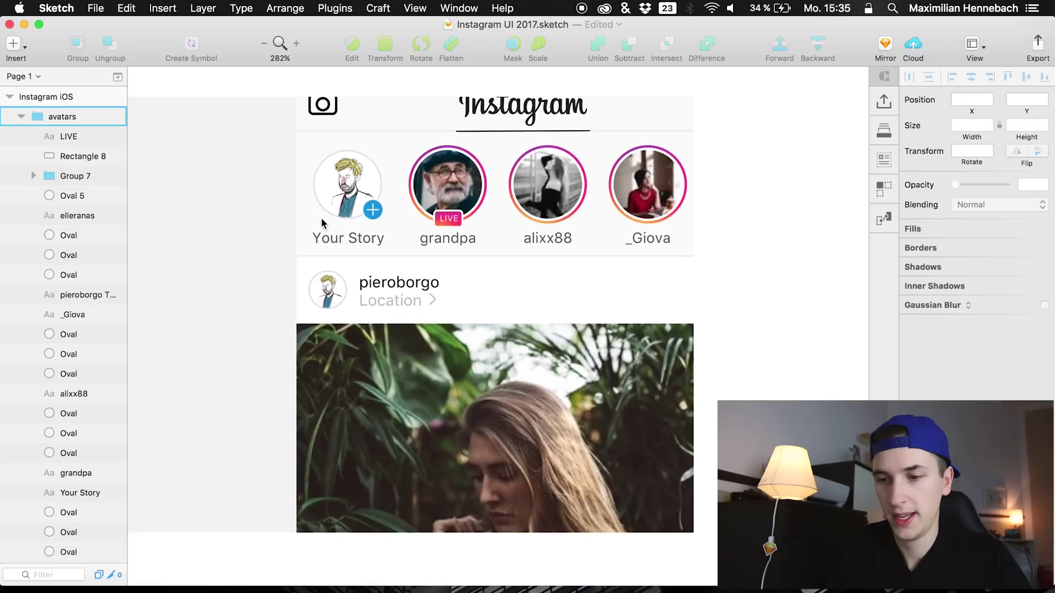
pyautogui.scroll(-3, 323, 227)
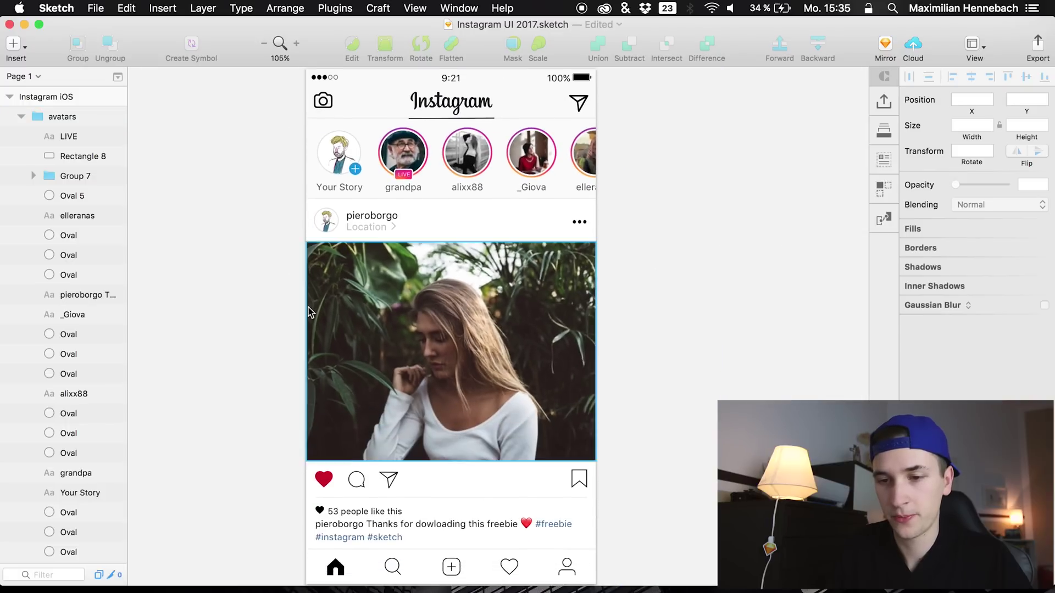
# Move the post caption text layer out of the avatars group to directly above the 53 people like this layer and collapse the group.
pyautogui.scroll(-4, 310, 308)
pyautogui.click(55, 102)
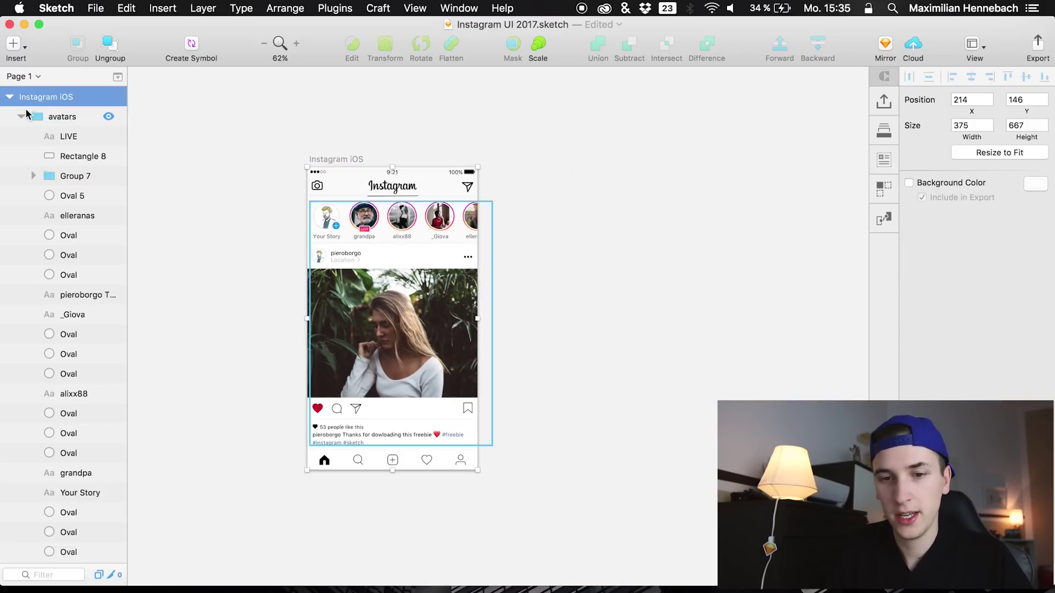
pyautogui.click(52, 115)
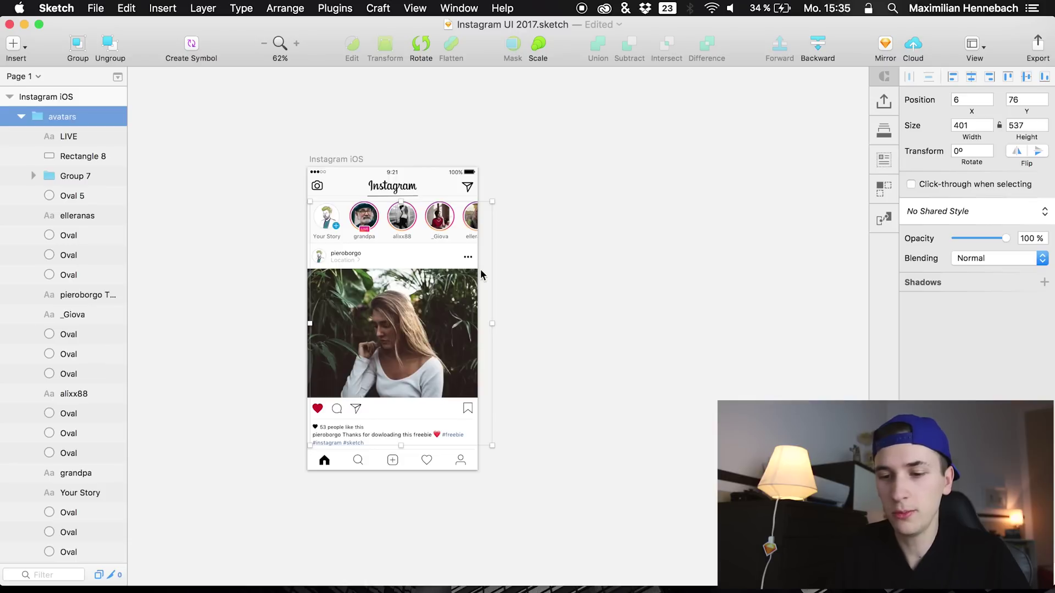
pyautogui.click(78, 297)
pyautogui.scroll(-5, 66, 253)
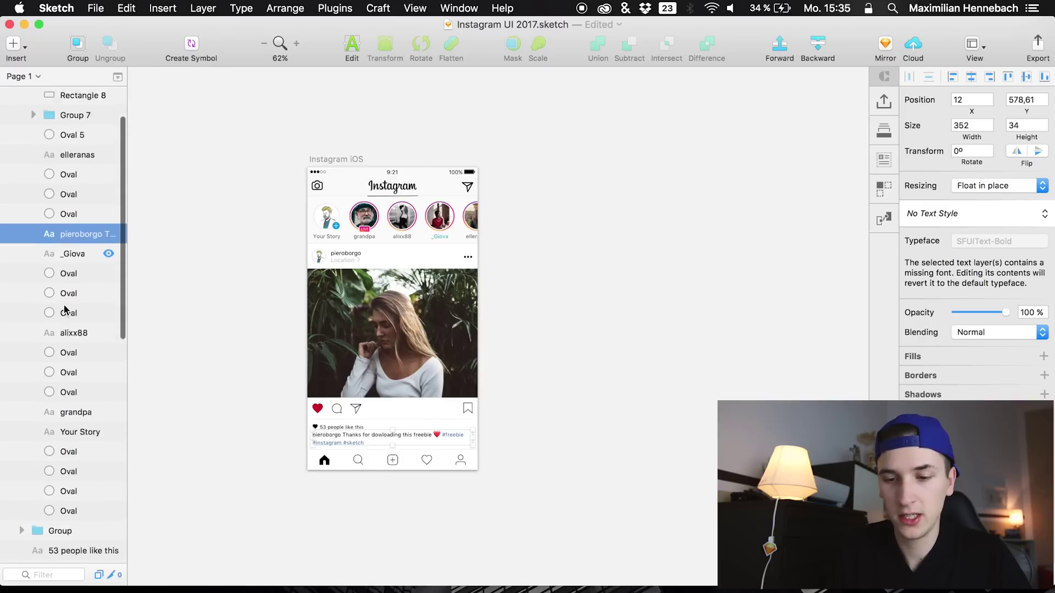
pyautogui.moveTo(60, 157); pyautogui.dragTo(28, 465)
pyautogui.scroll(5, 35, 372)
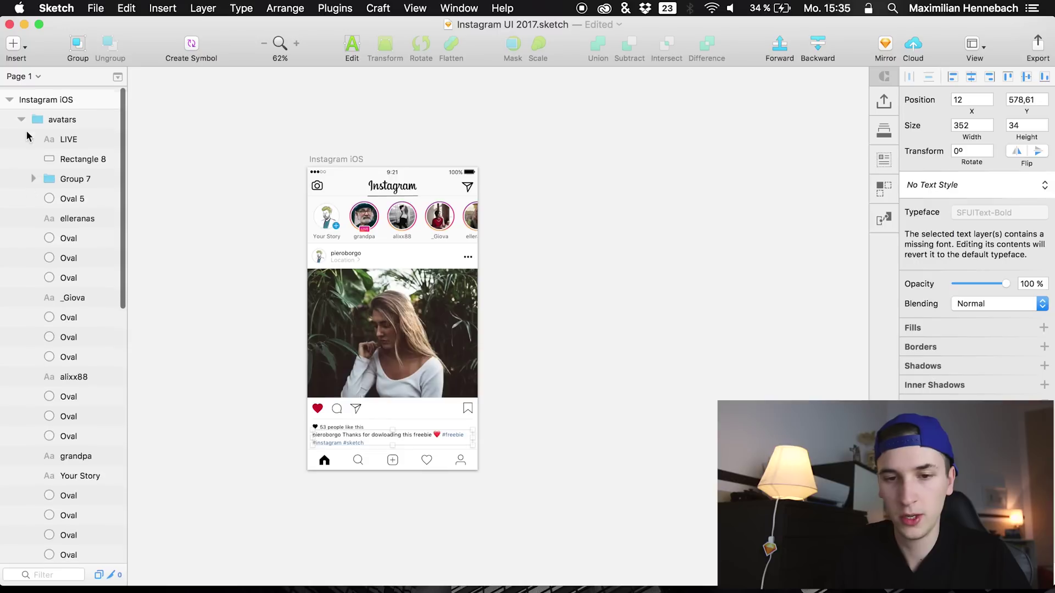
pyautogui.click(23, 118)
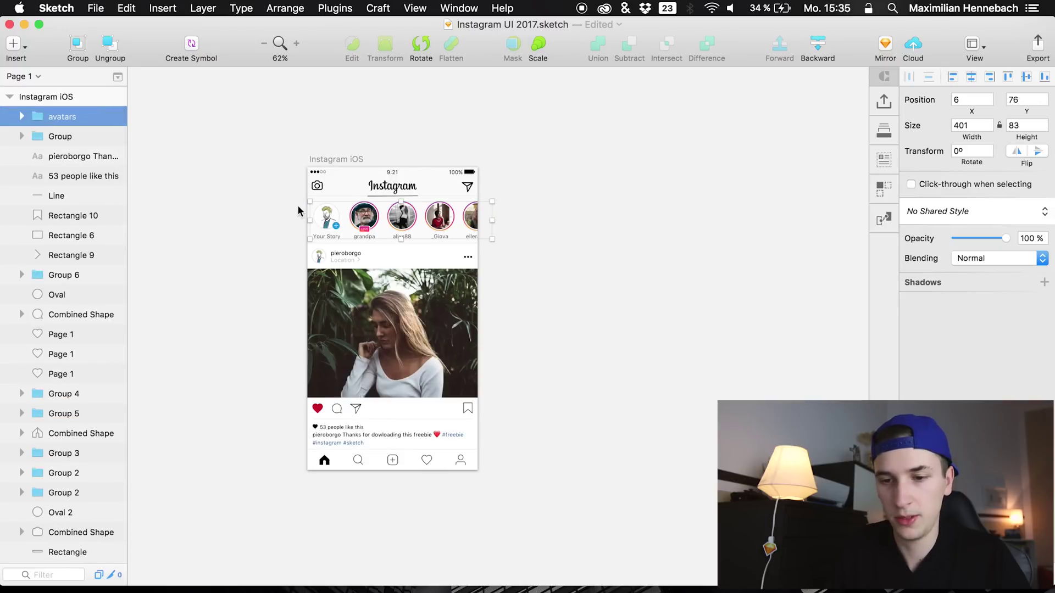
# Group all layers inside the avatars group, from LIVE down to the last Oval, into one nested group.
pyautogui.scroll(5, 409, 196)
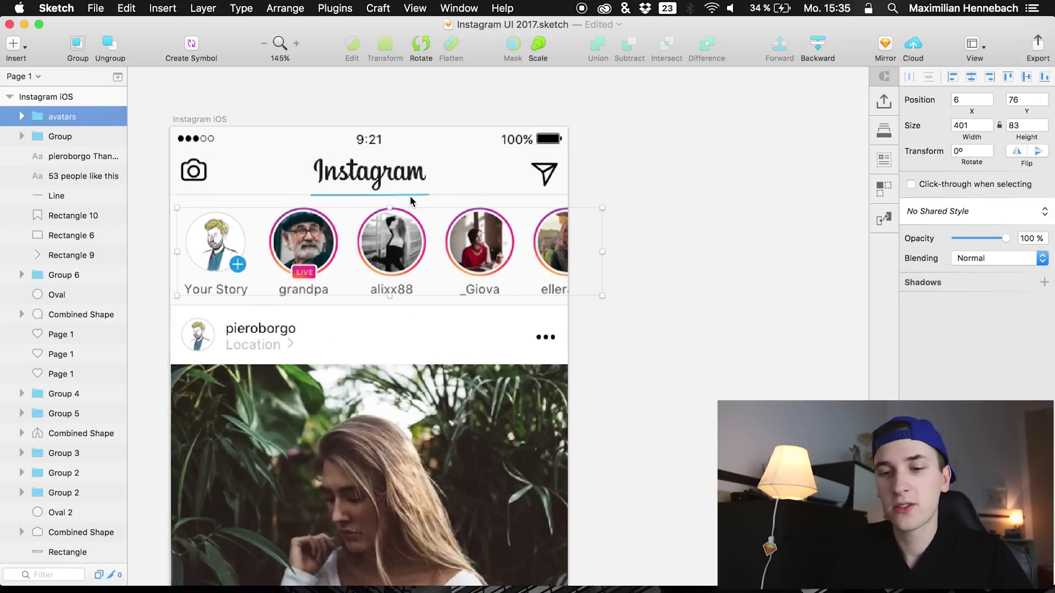
pyautogui.scroll(-5, 456, 189)
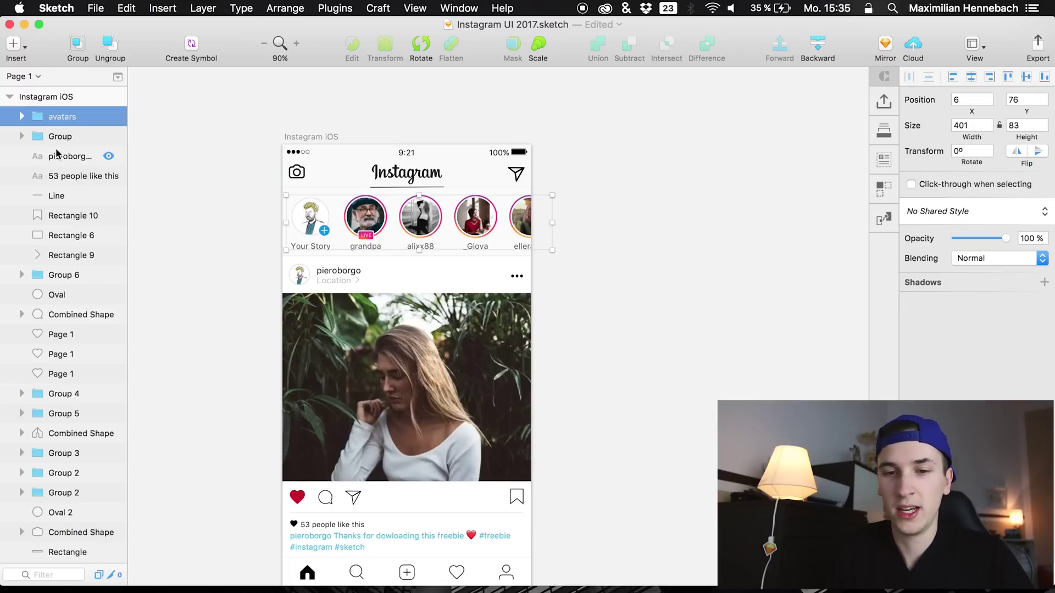
pyautogui.click(23, 117)
pyautogui.click(49, 136)
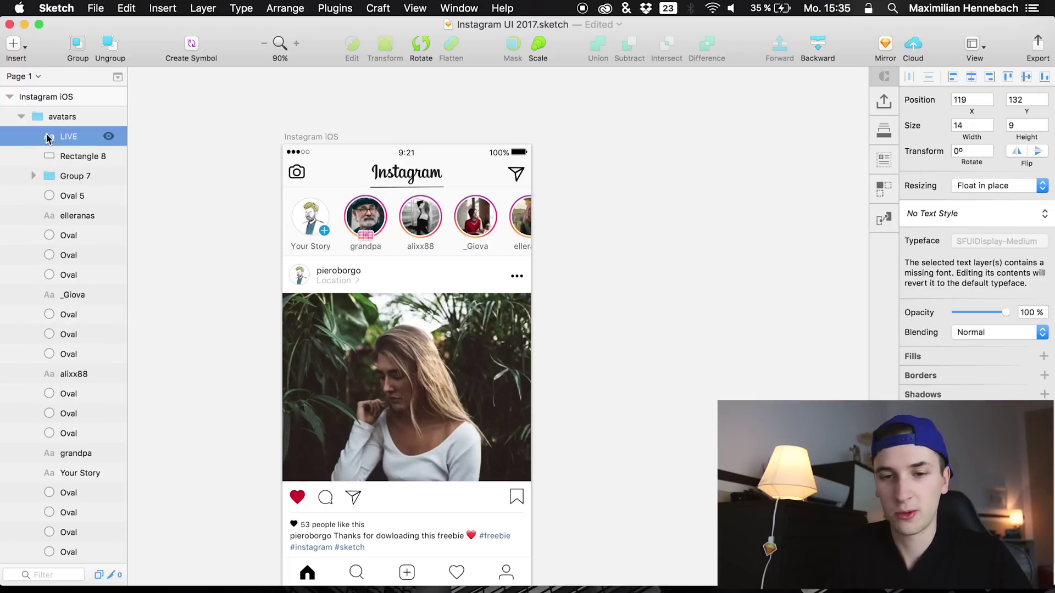
pyautogui.scroll(-10, 59, 290)
pyautogui.scroll(4, 62, 300)
pyautogui.scroll(5, 63, 299)
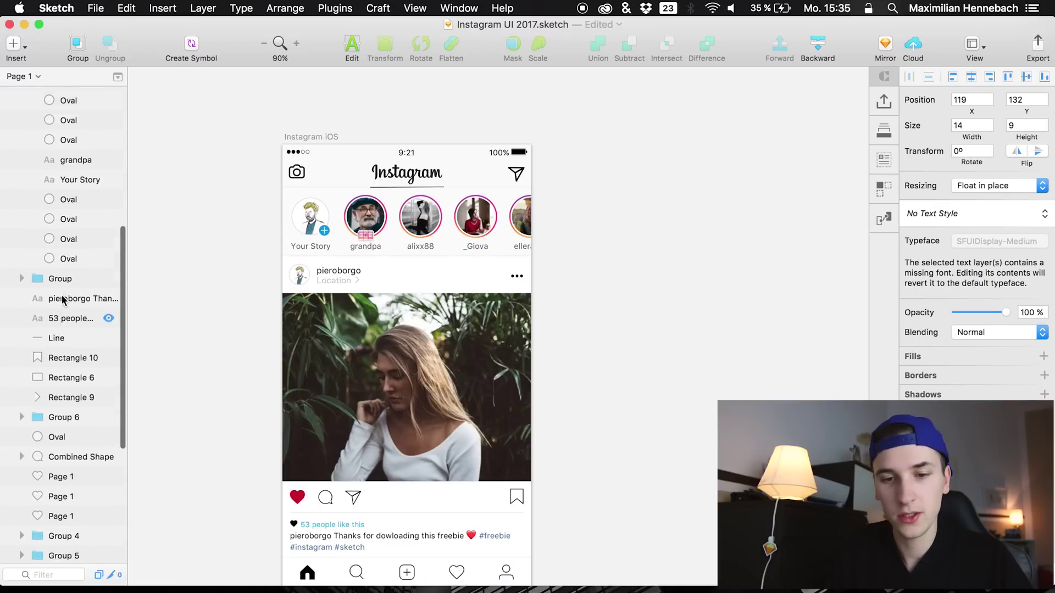
pyautogui.keyDown('shift'); pyautogui.click(62, 298); pyautogui.keyUp('shift')
pyautogui.press('super+g')
pyautogui.scroll(2, 60, 291)
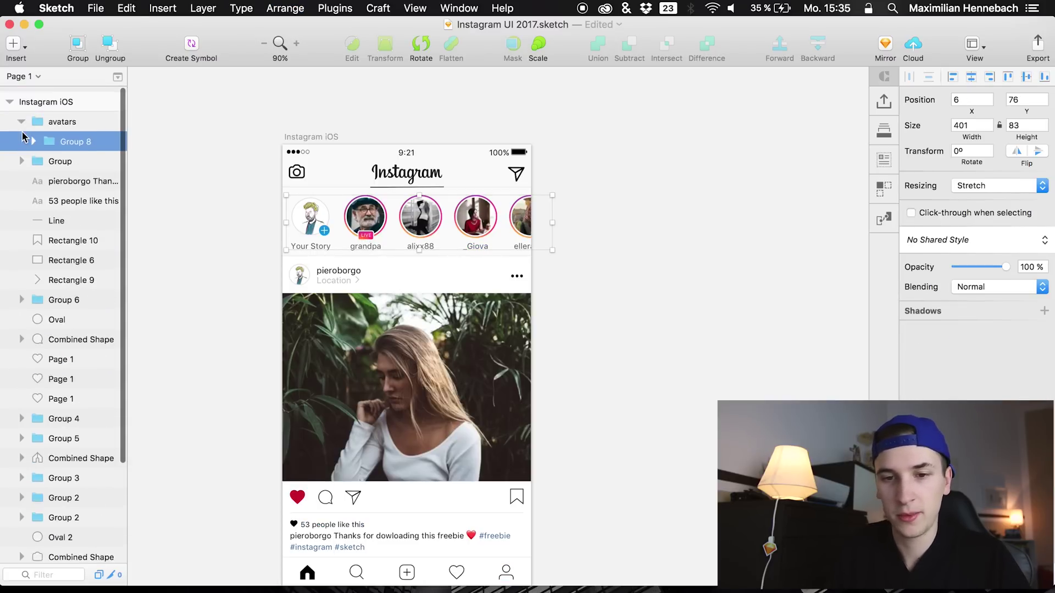
# Rename the nested group inside avatars as 1.
pyautogui.doubleClick(81, 132)
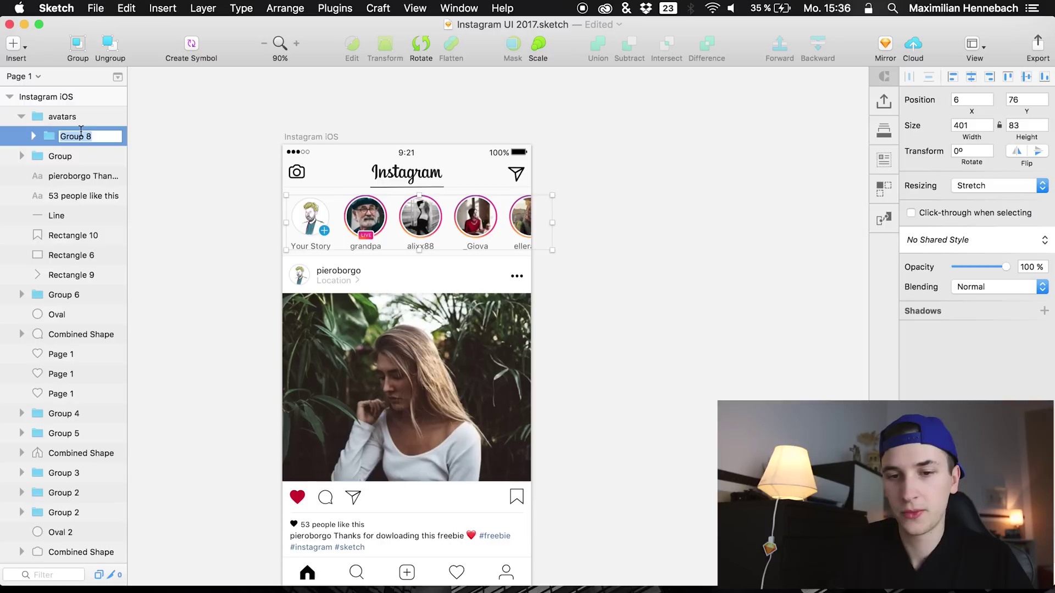
pyautogui.write('1')
pyautogui.press('Return')
# Duplicate group 1 inside the avatars group and rename the copy as 2.
pyautogui.press('super+v')
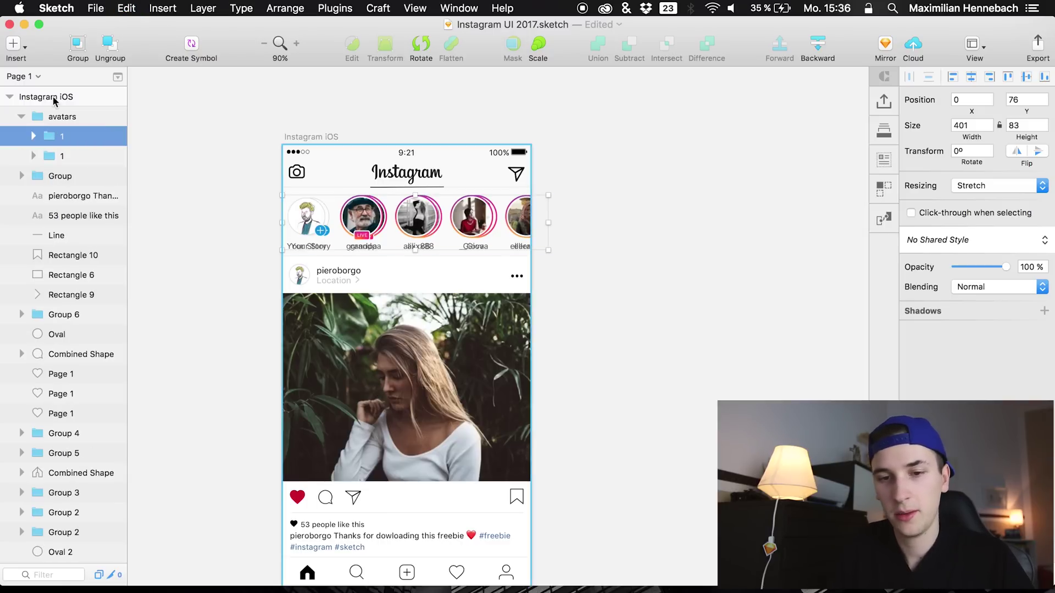
pyautogui.click(59, 118)
pyautogui.doubleClick(69, 138)
pyautogui.write('2')
pyautogui.press('Return')
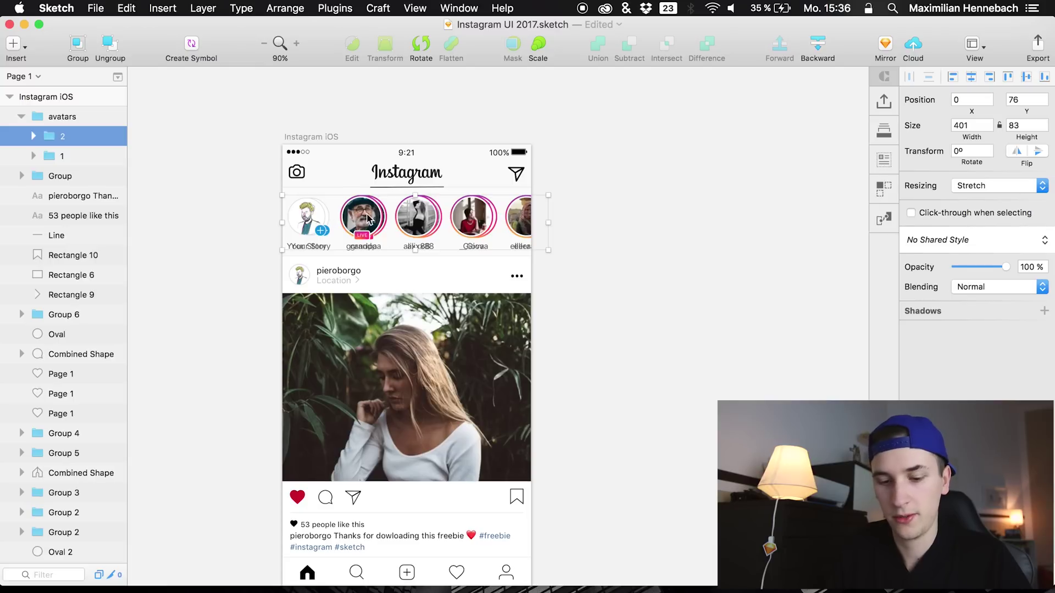
# Move group 2 horizontally to X 407 so it directly follows group 1, and collapse the avatars group.
pyautogui.moveTo(366, 218); pyautogui.dragTo(630, 225)
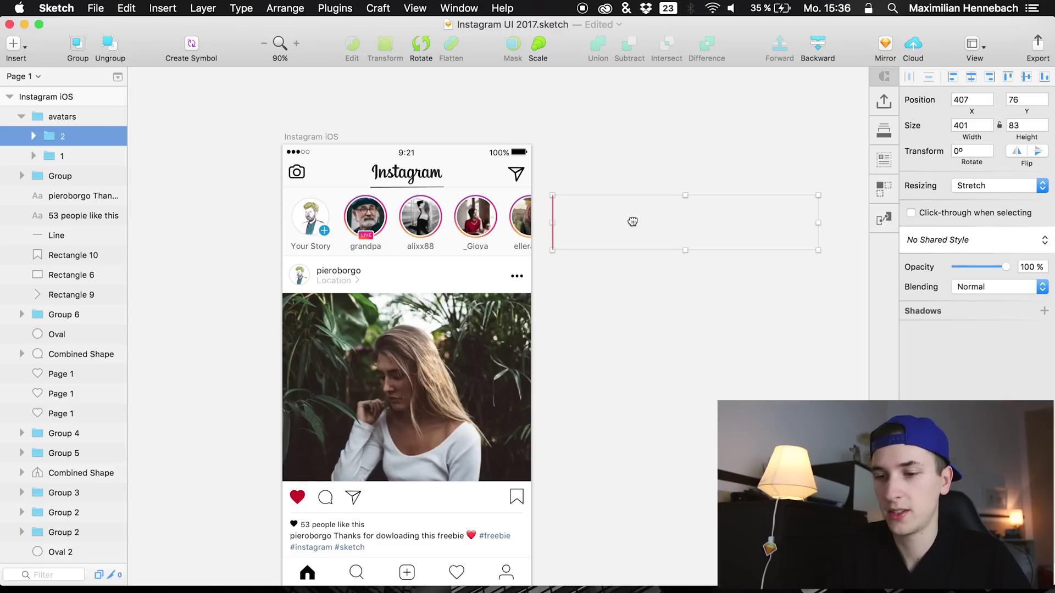
pyautogui.moveTo(630, 222); pyautogui.dragTo(631, 221)
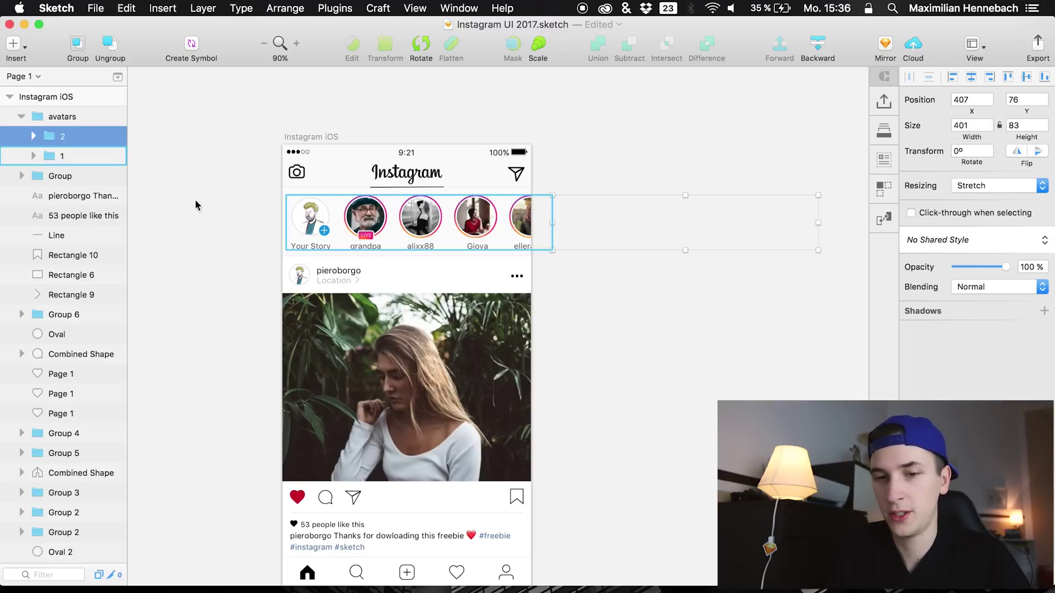
pyautogui.click(58, 117)
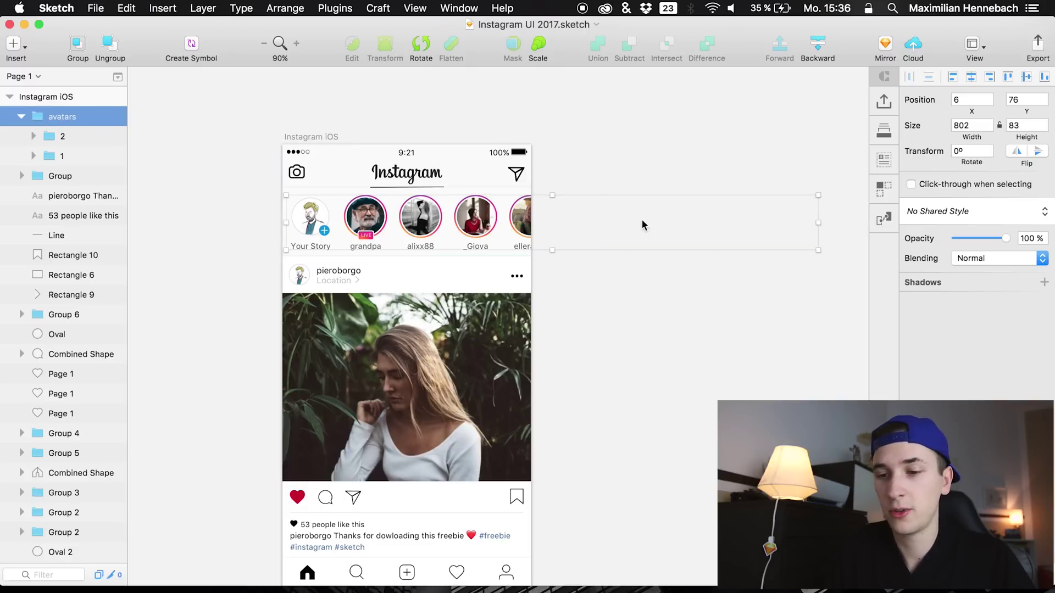
pyautogui.click(22, 116)
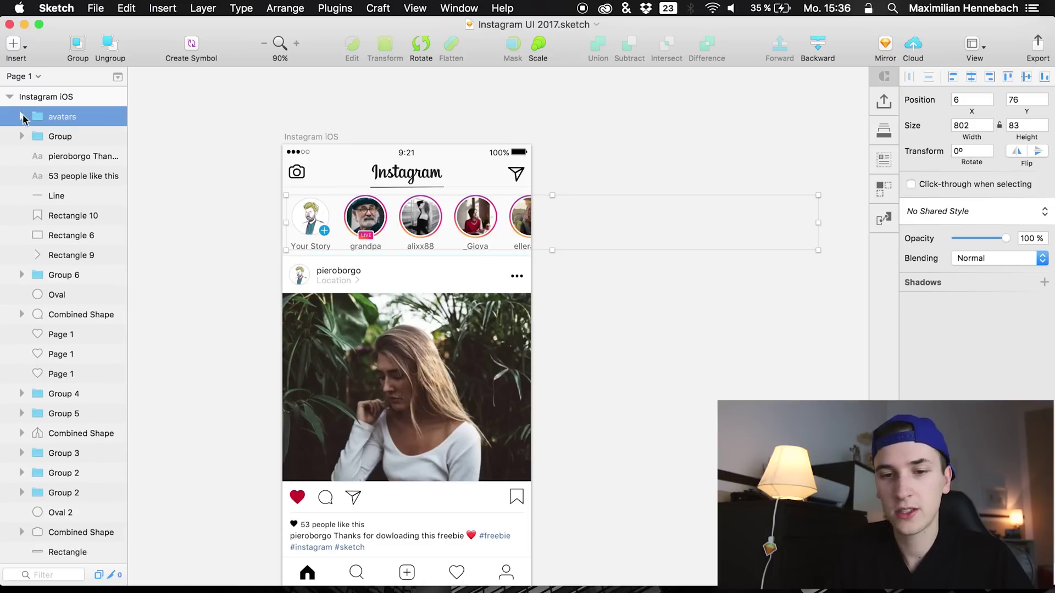
# Group all remaining artboard layers below avatars, from Group down to the last Rectangle 2.
pyautogui.scroll(-5, 31, 281)
pyautogui.scroll(5, 31, 283)
pyautogui.click(55, 144)
pyautogui.scroll(-5, 63, 330)
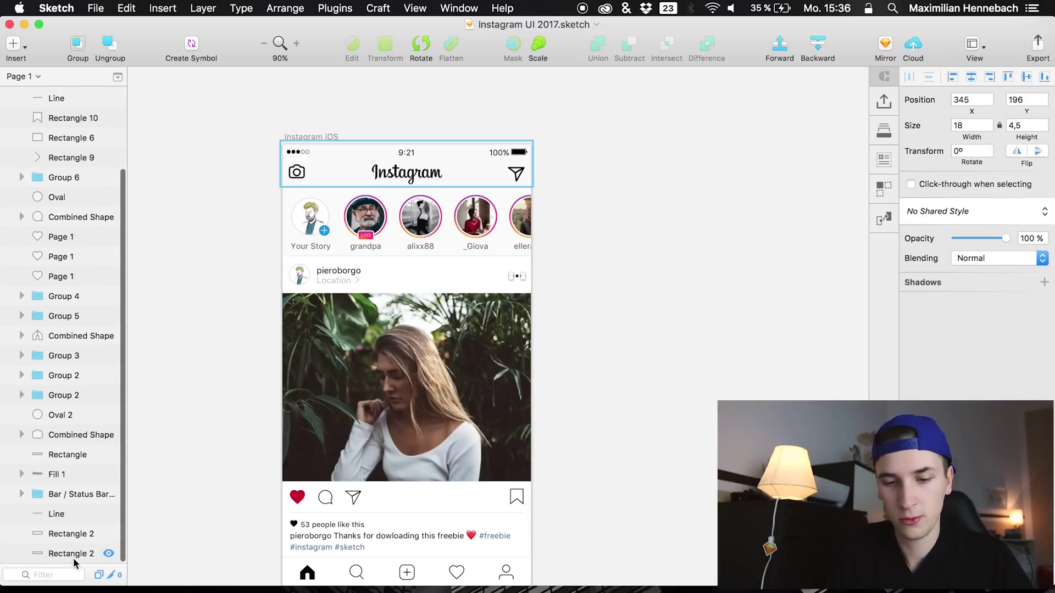
pyautogui.press('super+a')
pyautogui.press('super+g')
# Rename the new group as rest and save the document.
pyautogui.doubleClick(72, 138)
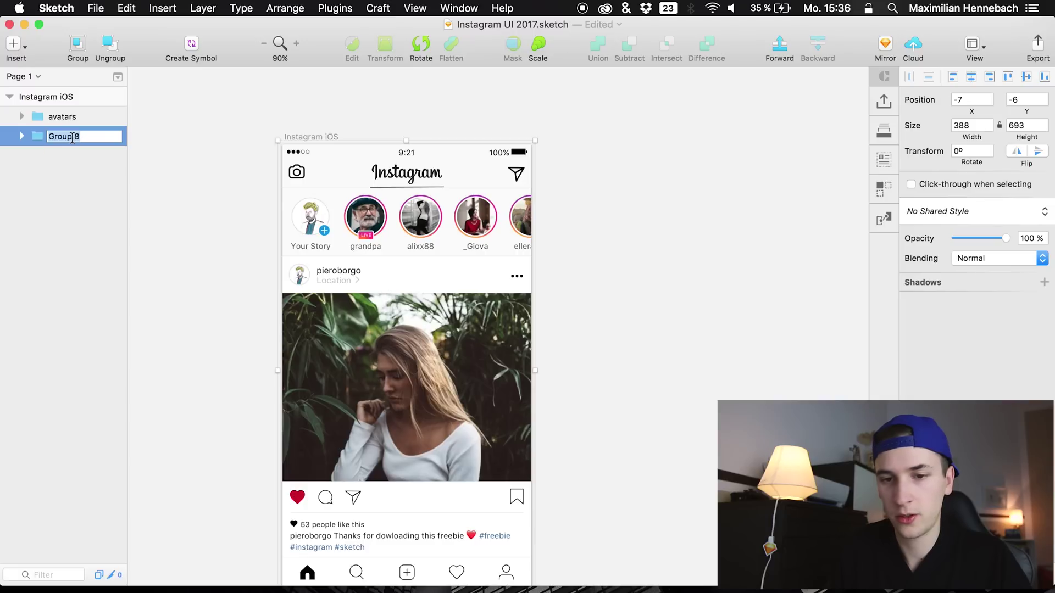
pyautogui.write('rest')
pyautogui.press('Return')
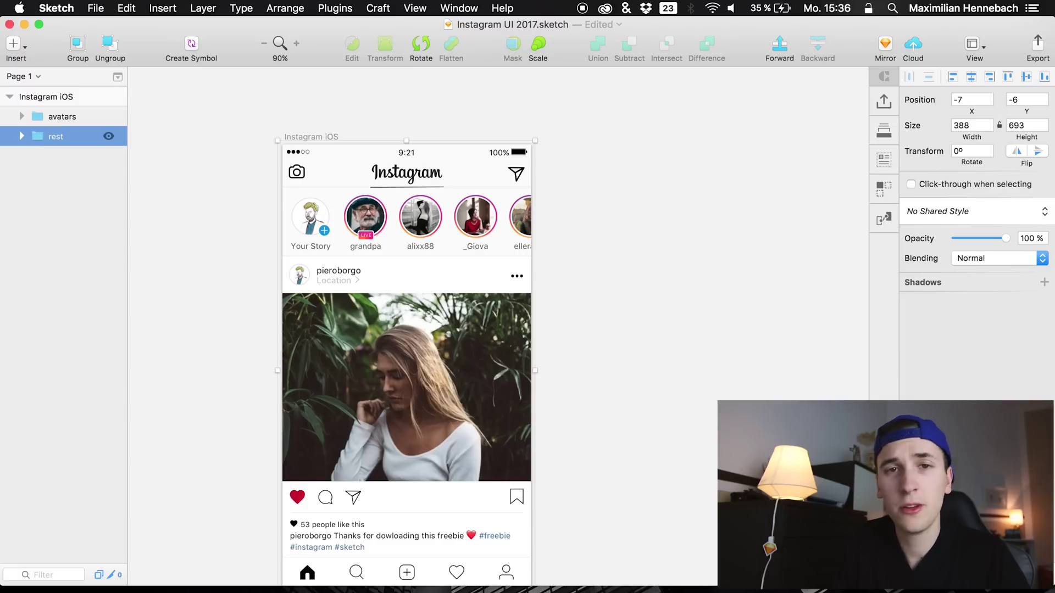
pyautogui.press('super+s')
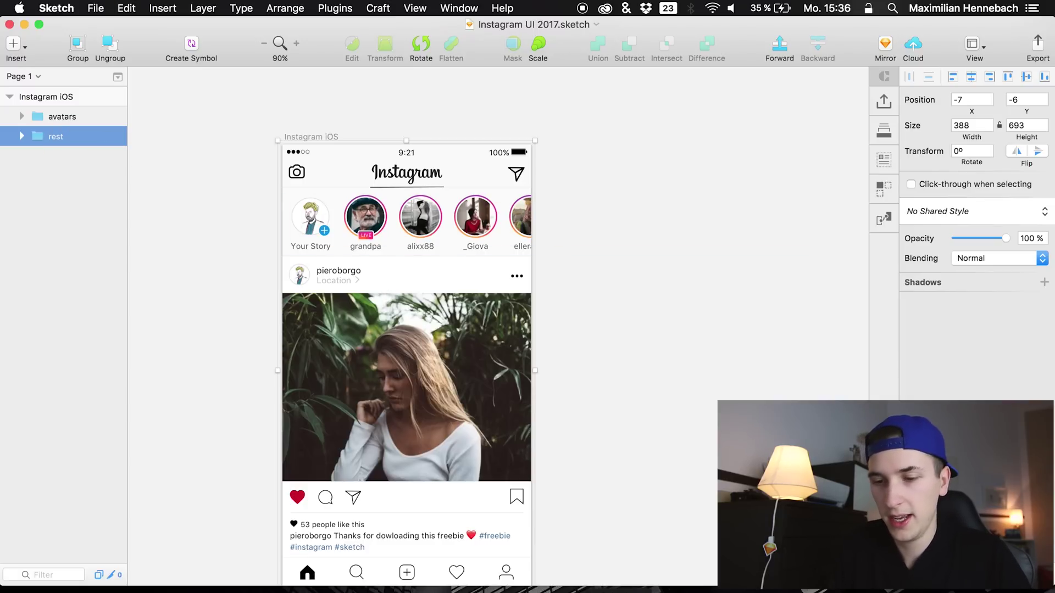
# Switch to Principle and fit its window to the screen's left and bottom edges.
pyautogui.click(602, 592)
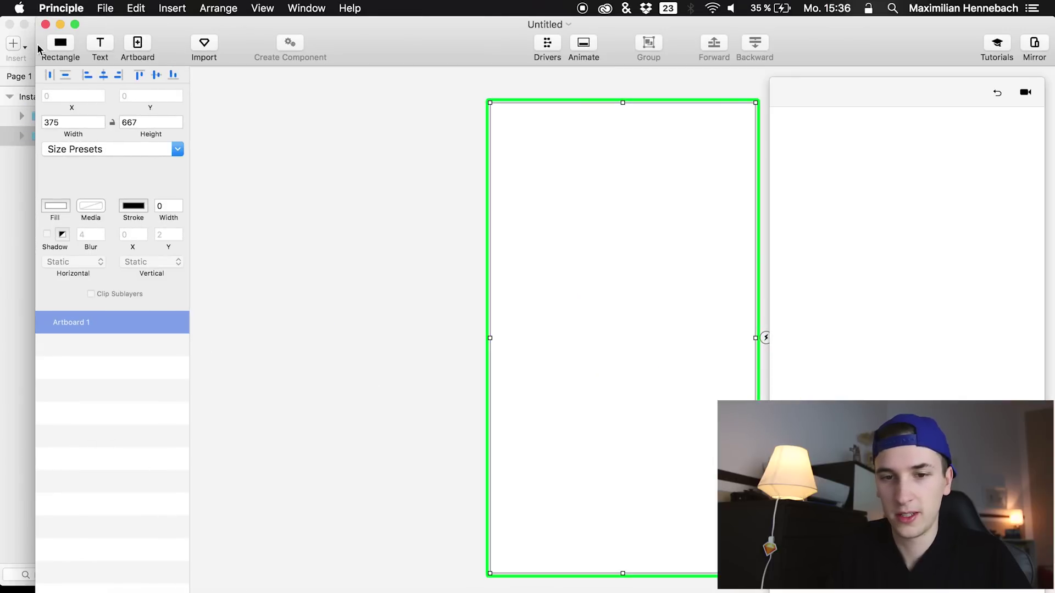
pyautogui.moveTo(36, 45); pyautogui.dragTo(1, 40)
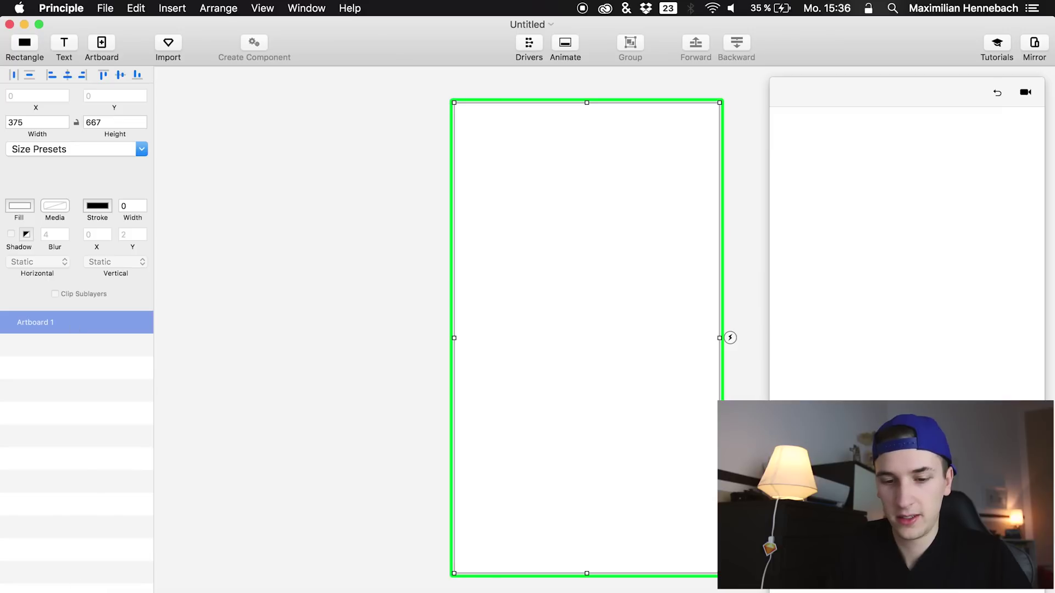
pyautogui.moveTo(68, 592)
pyautogui.mouseDown()
pyautogui.moveTo(73, 577)
pyautogui.moveTo(68, 586)
pyautogui.mouseUp()
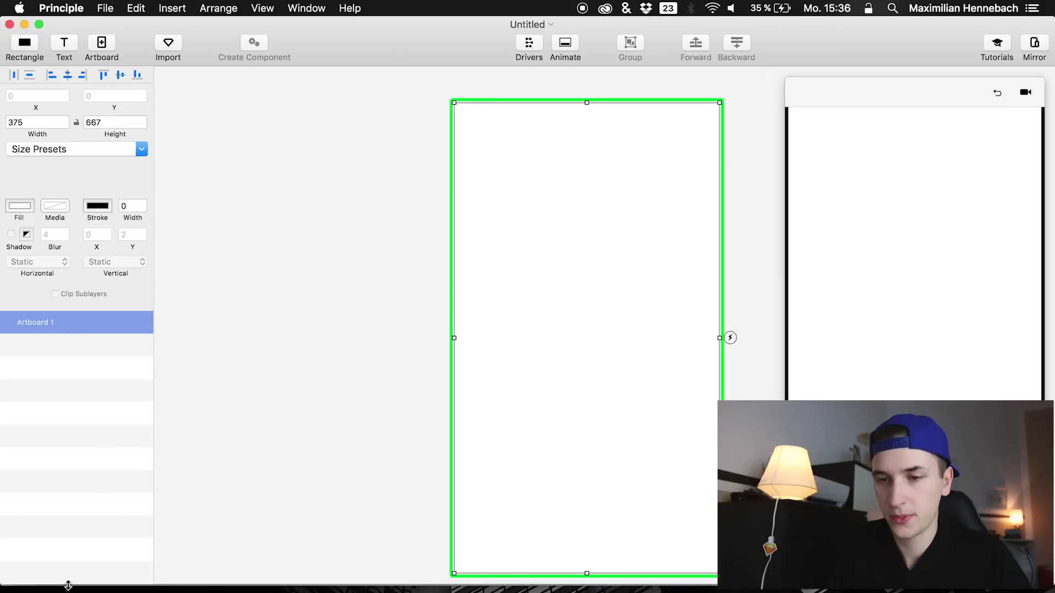
# Import the Instagram UI 2017.sketch design at × 2 scale.
pyautogui.click(169, 45)
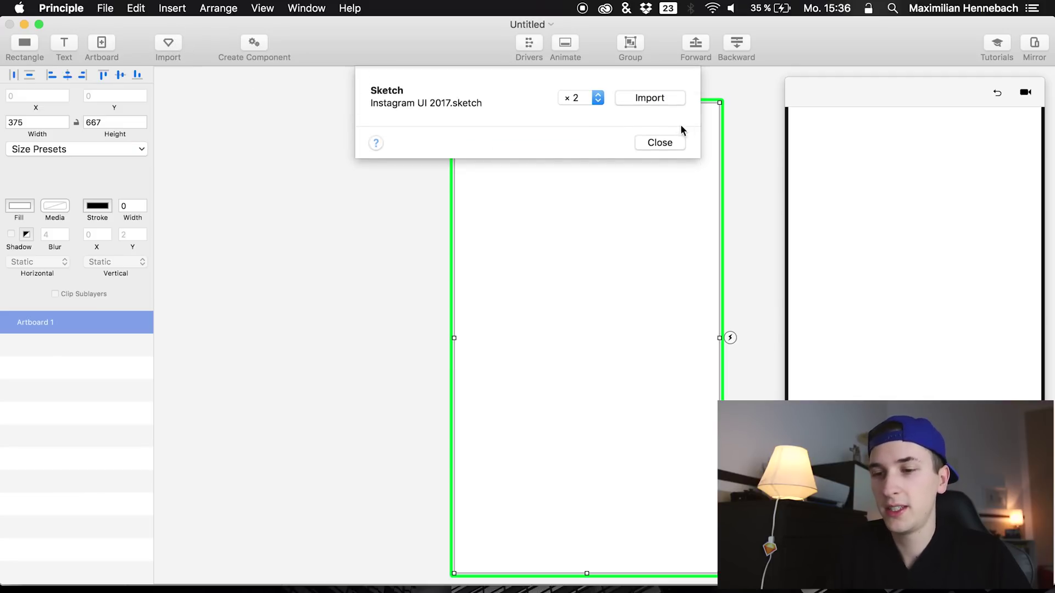
pyautogui.click(673, 102)
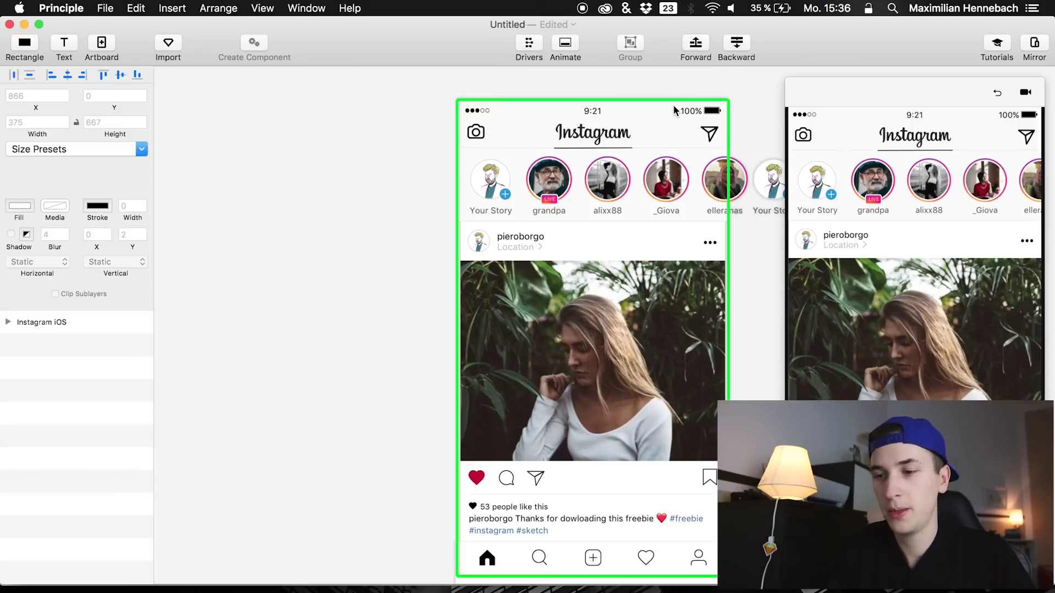
pyautogui.hscroll(4, 387, 252)
pyautogui.scroll(-2, 387, 252)
pyautogui.scroll(3, 350, 264)
pyautogui.scroll(-1, 350, 264)
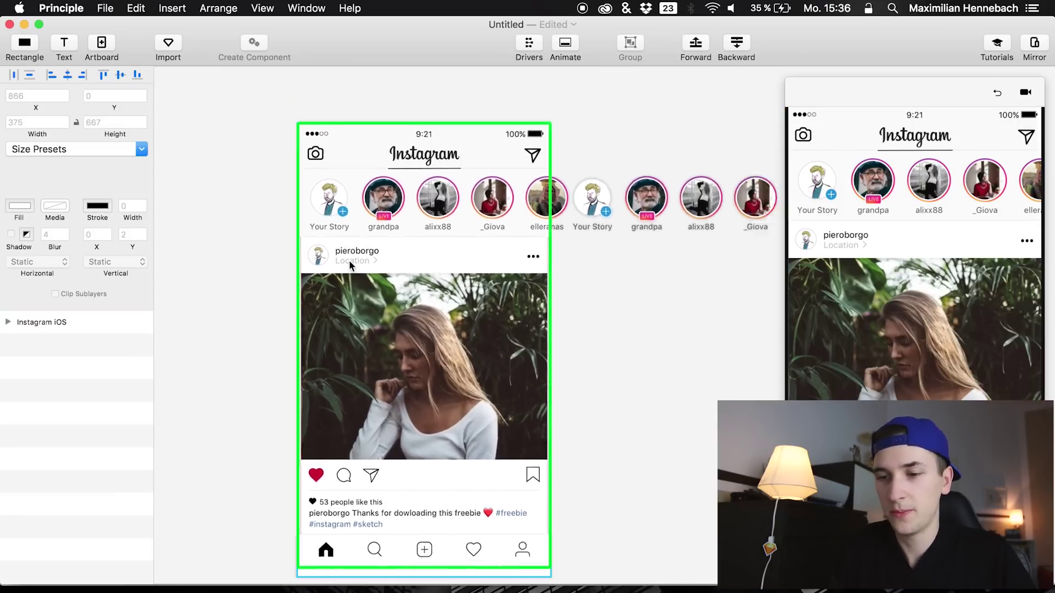
pyautogui.scroll(-3, 349, 265)
# Shift the second set of story avatars, group 2 2 inside avatars, right to X 411 and deselect it.
pyautogui.click(500, 216)
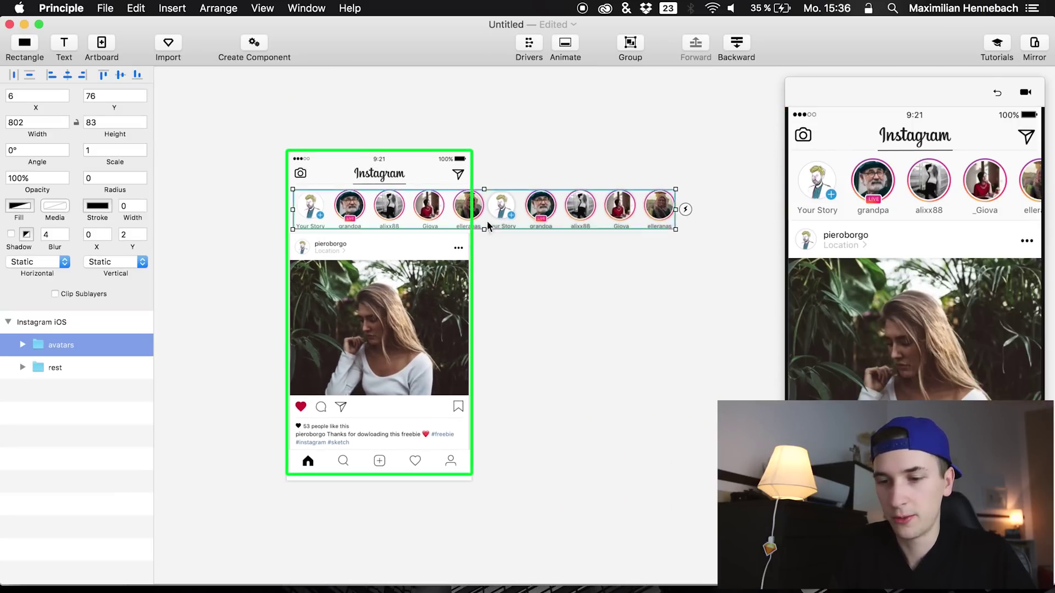
pyautogui.scroll(10, 486, 220)
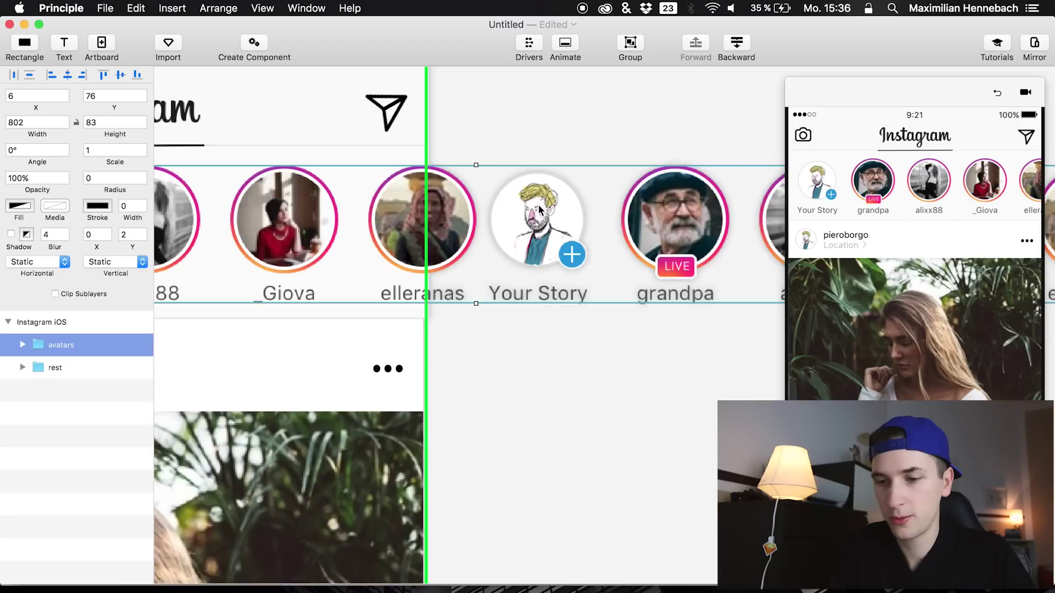
pyautogui.click(23, 345)
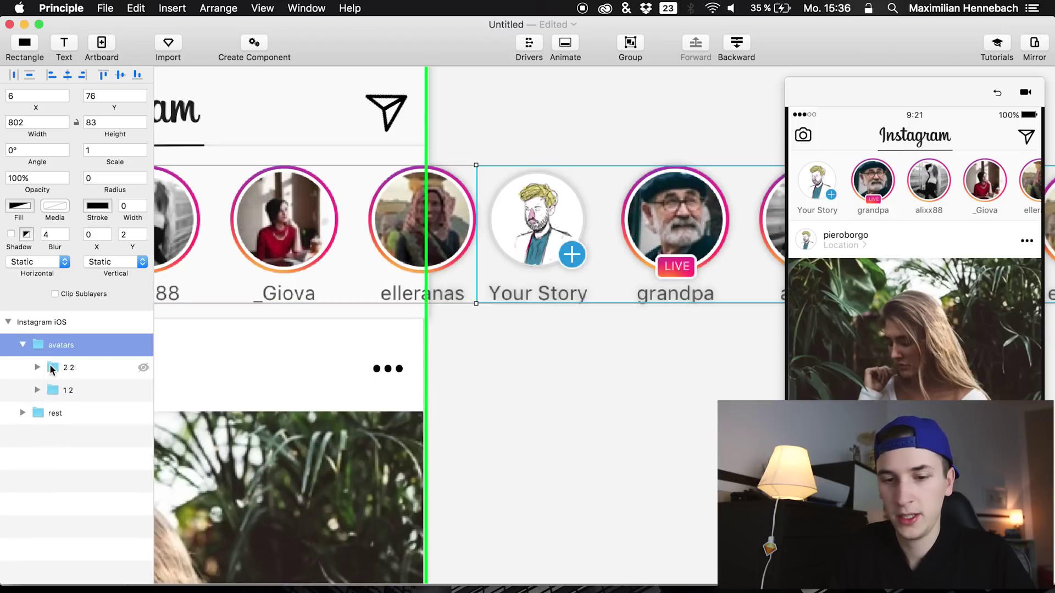
pyautogui.click(68, 367)
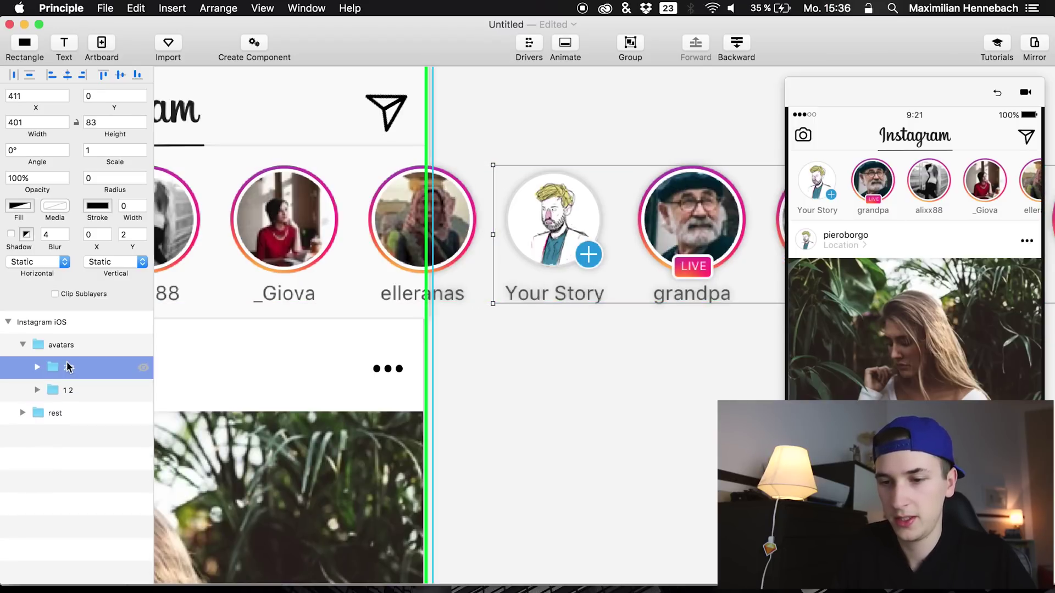
pyautogui.click(499, 416)
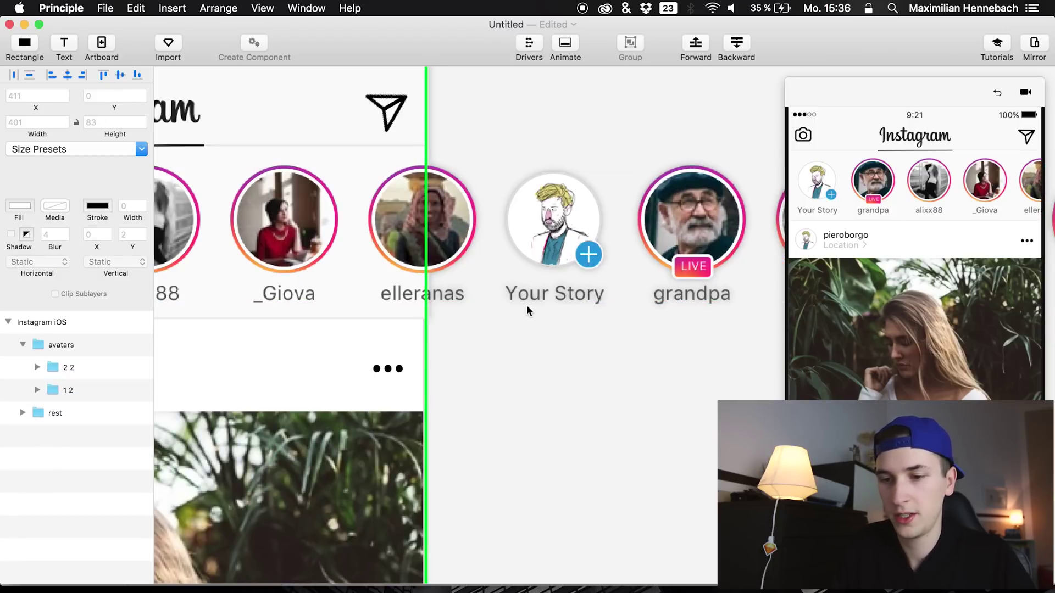
# Select the avatars group on the artboard and slightly narrow the preview window.
pyautogui.scroll(-1, 589, 392)
pyautogui.scroll(-5, 589, 390)
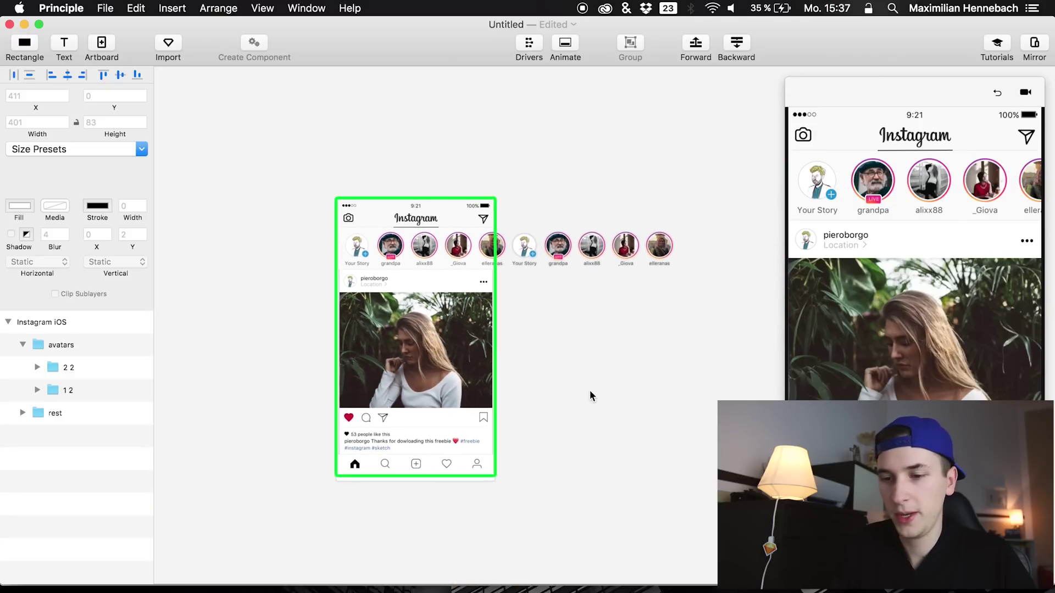
pyautogui.click(552, 253)
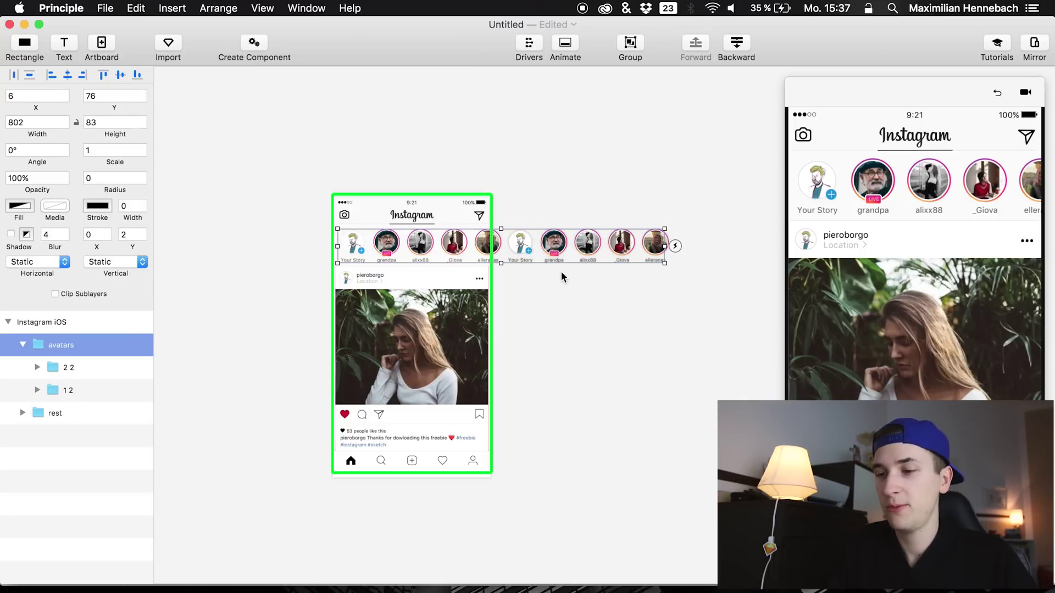
pyautogui.moveTo(786, 181); pyautogui.dragTo(791, 181)
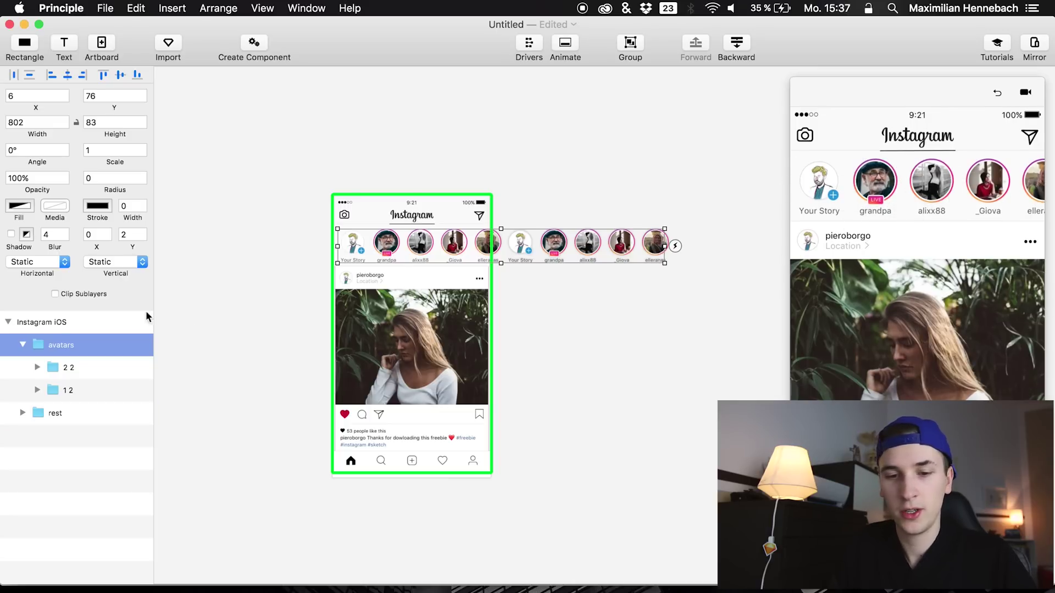
# Collapse the avatars group, set its horizontal behaviour to Drag, and try dragging the stories row in the preview.
pyautogui.click(22, 345)
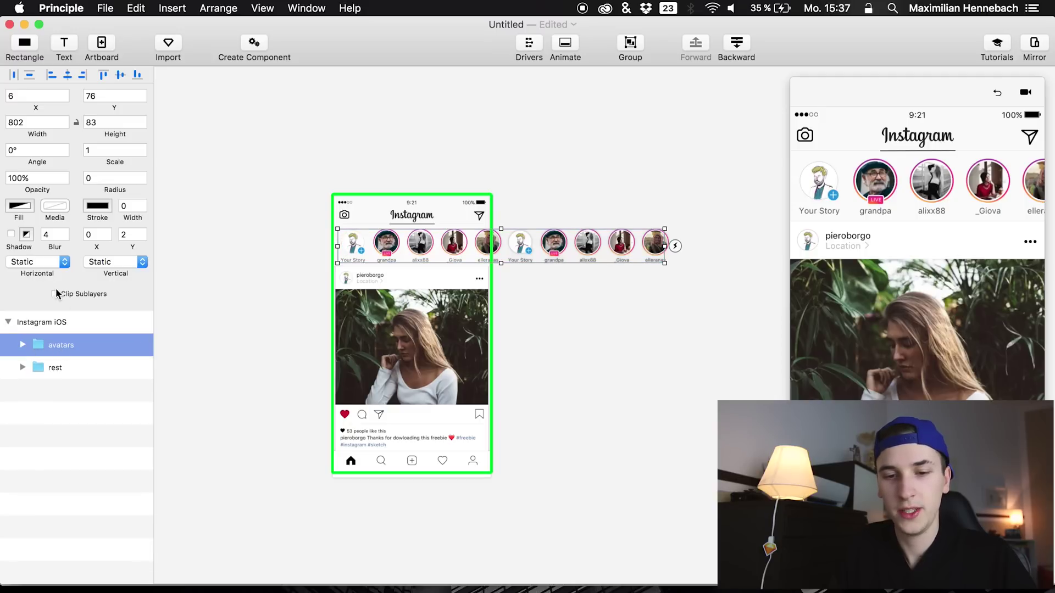
pyautogui.click(38, 262)
pyautogui.click(38, 262)
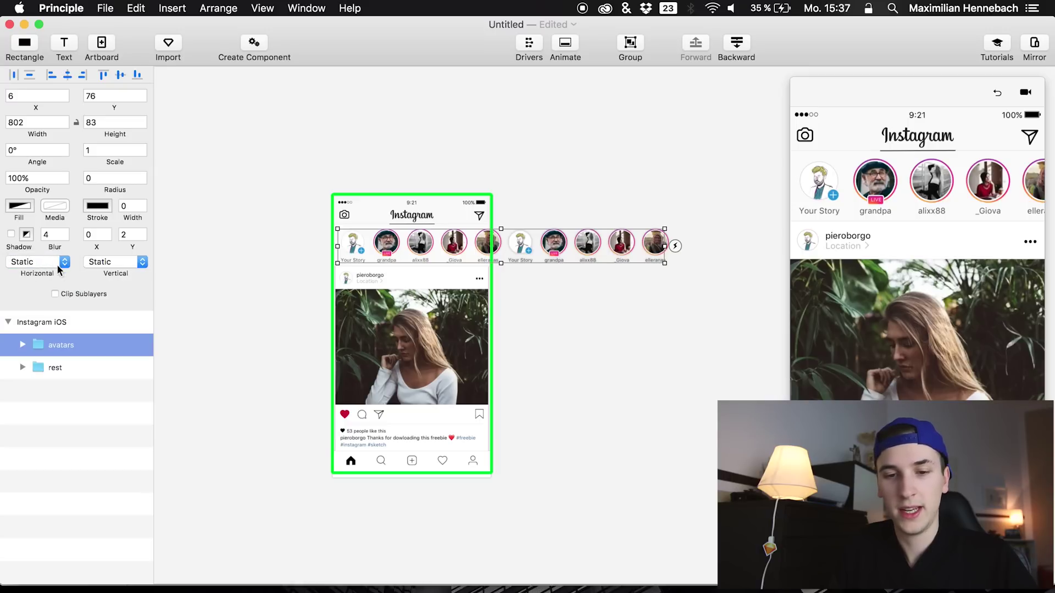
pyautogui.click(57, 264)
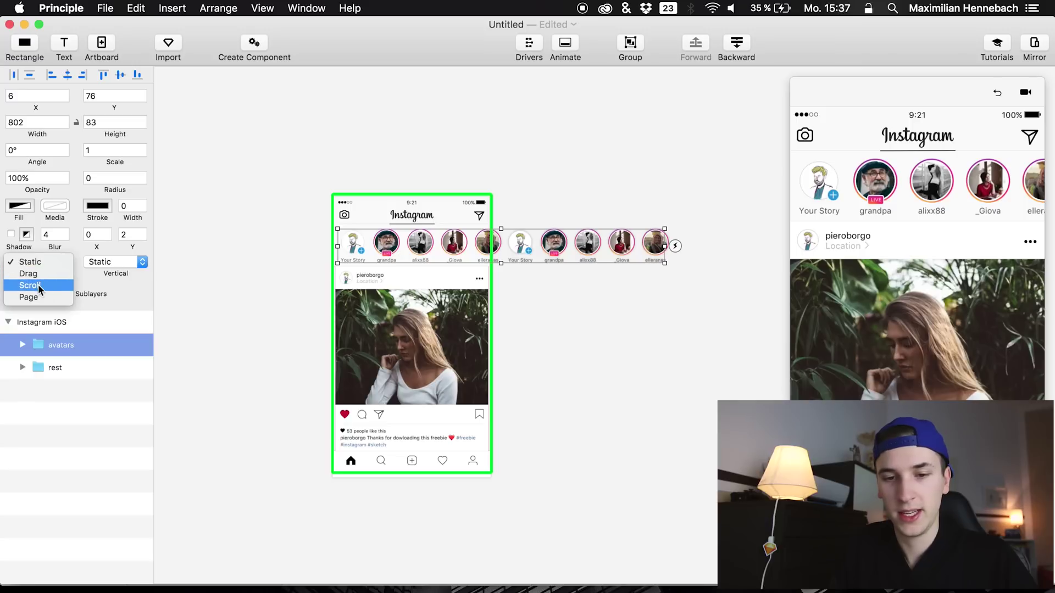
pyautogui.click(29, 285)
pyautogui.click(33, 266)
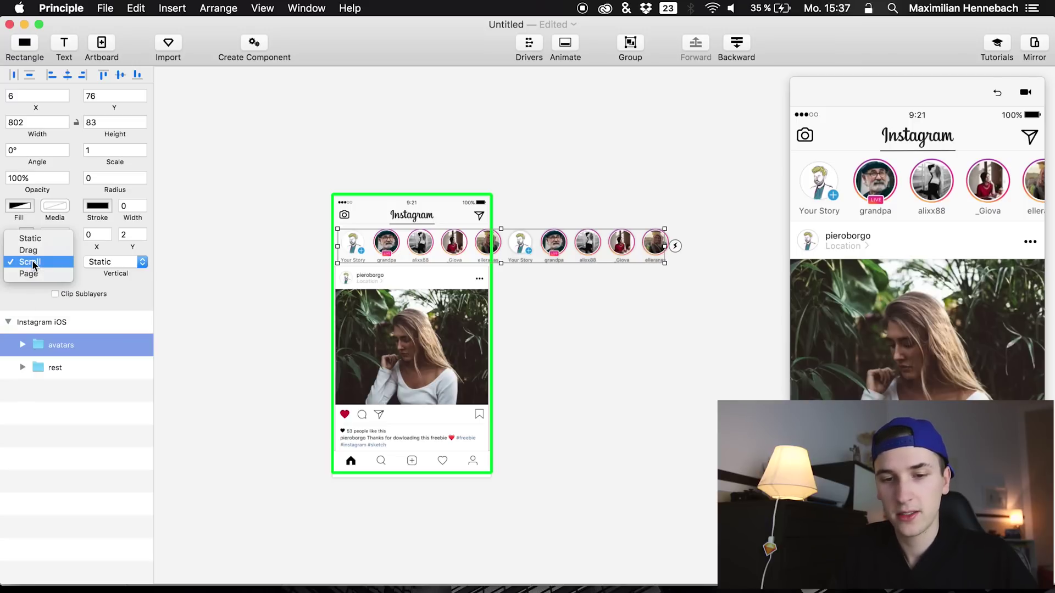
pyautogui.click(47, 246)
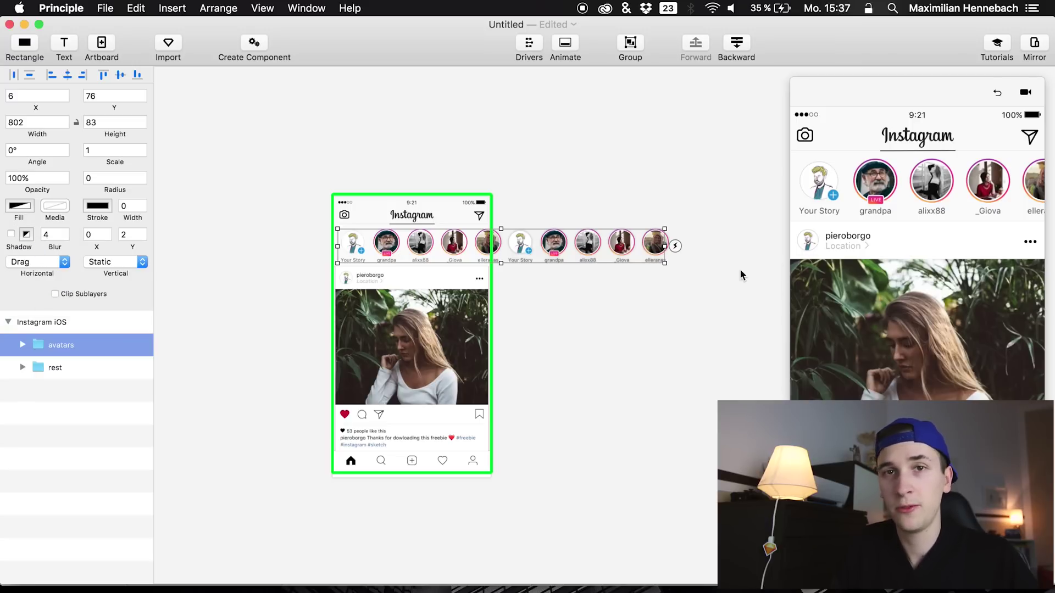
pyautogui.click(836, 239)
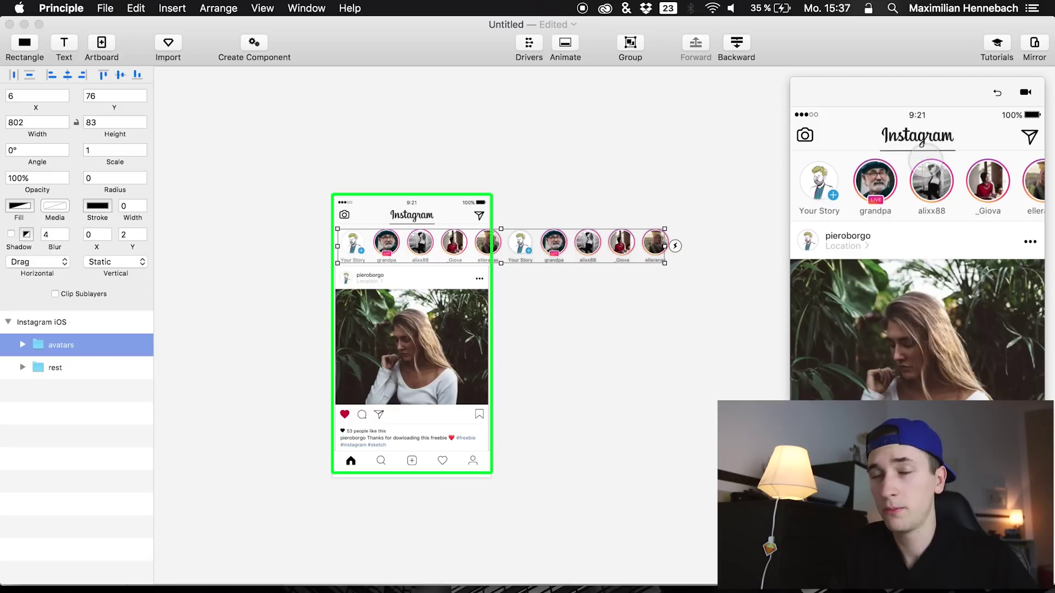
pyautogui.moveTo(946, 182); pyautogui.dragTo(854, 179)
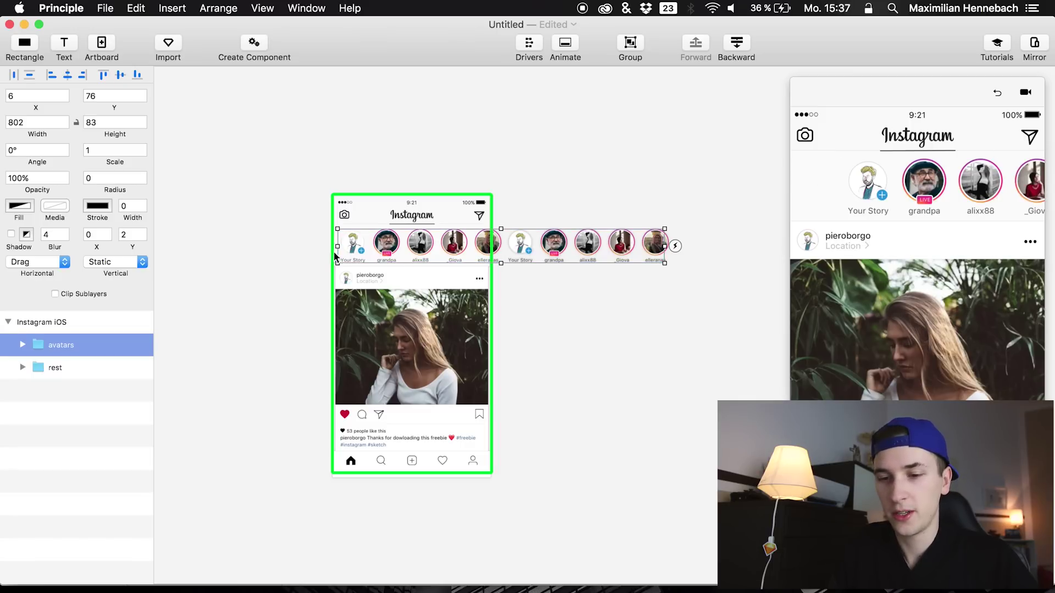
# Extend the avatars group's left edge to the artboard's left edge, at X 0 with a width of 808.
pyautogui.scroll(5, 338, 249)
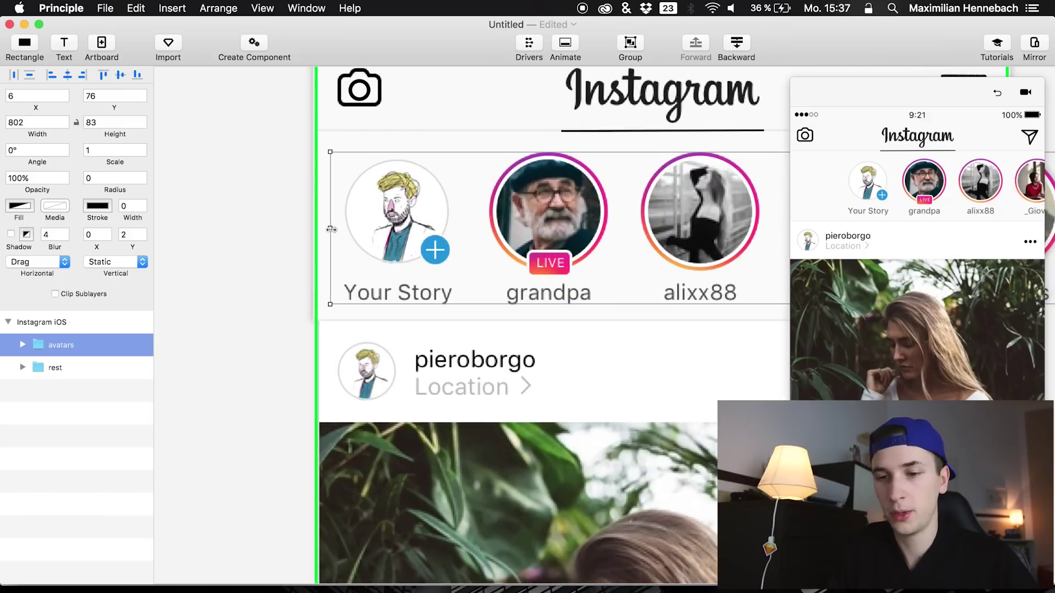
pyautogui.moveTo(330, 229)
pyautogui.mouseDown()
pyautogui.moveTo(321, 231)
pyautogui.moveTo(342, 232)
pyautogui.moveTo(322, 232)
pyautogui.mouseUp()
pyautogui.scroll(-6, 328, 239)
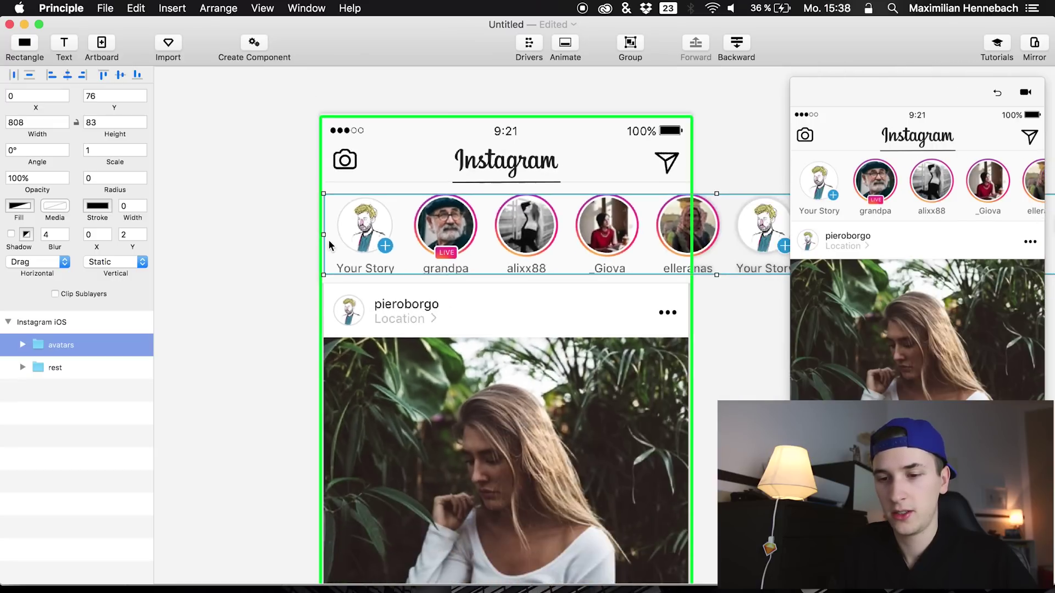
pyautogui.scroll(-3, 324, 241)
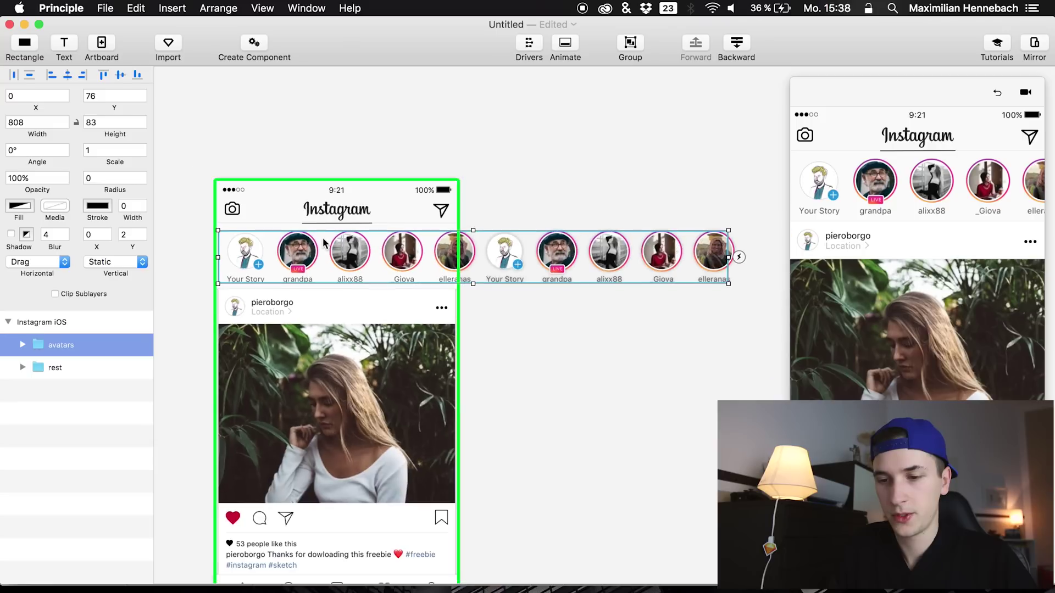
# Pull the avatars group's right edge in to the artboard edge at width 375, and test dragging the row in the preview.
pyautogui.moveTo(724, 254); pyautogui.dragTo(463, 250)
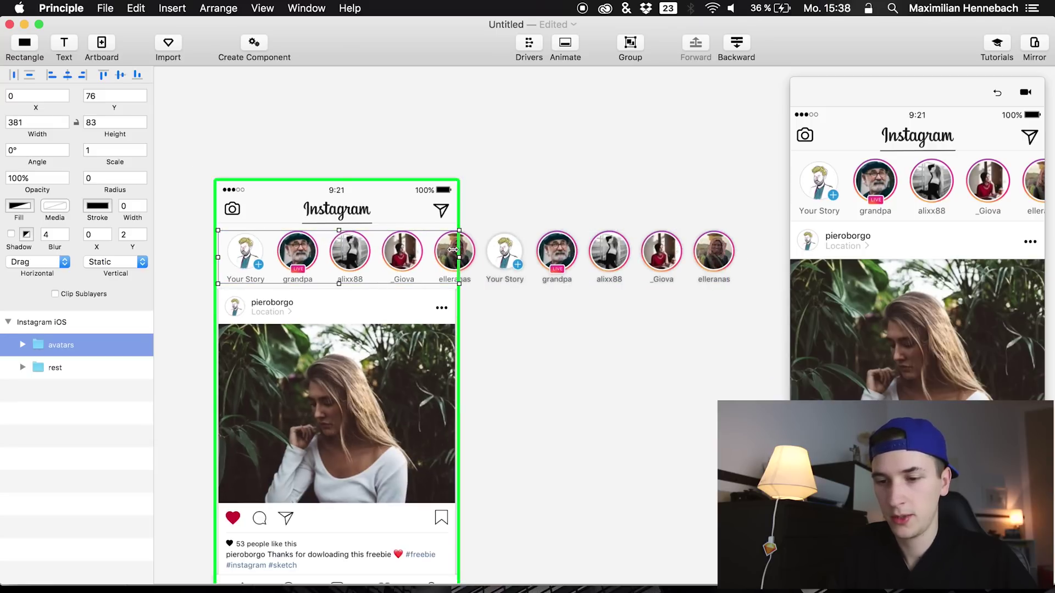
pyautogui.scroll(6, 452, 253)
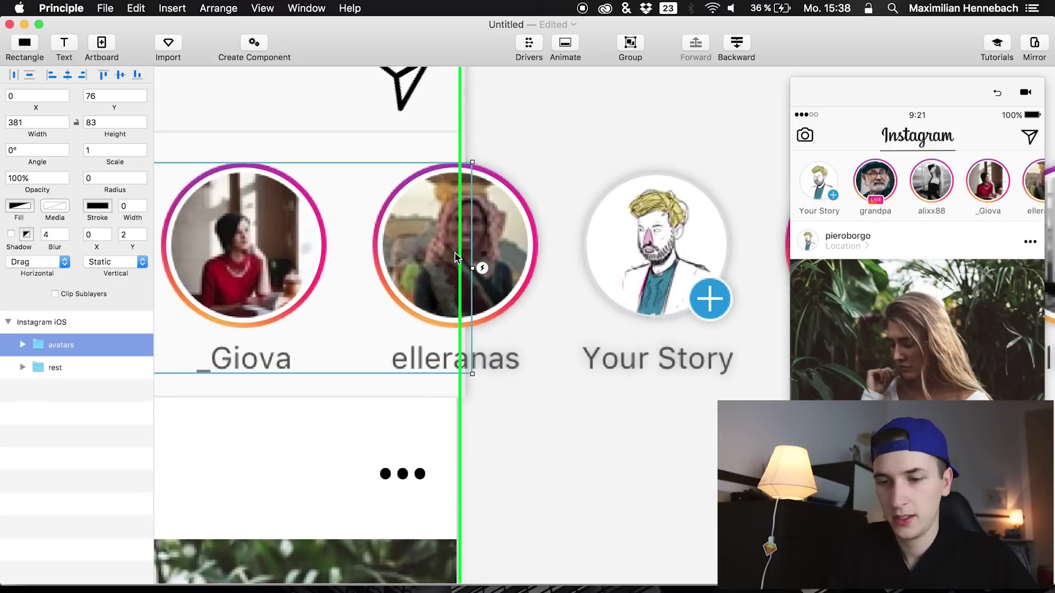
pyautogui.moveTo(473, 269); pyautogui.dragTo(456, 268)
pyautogui.scroll(-6, 457, 268)
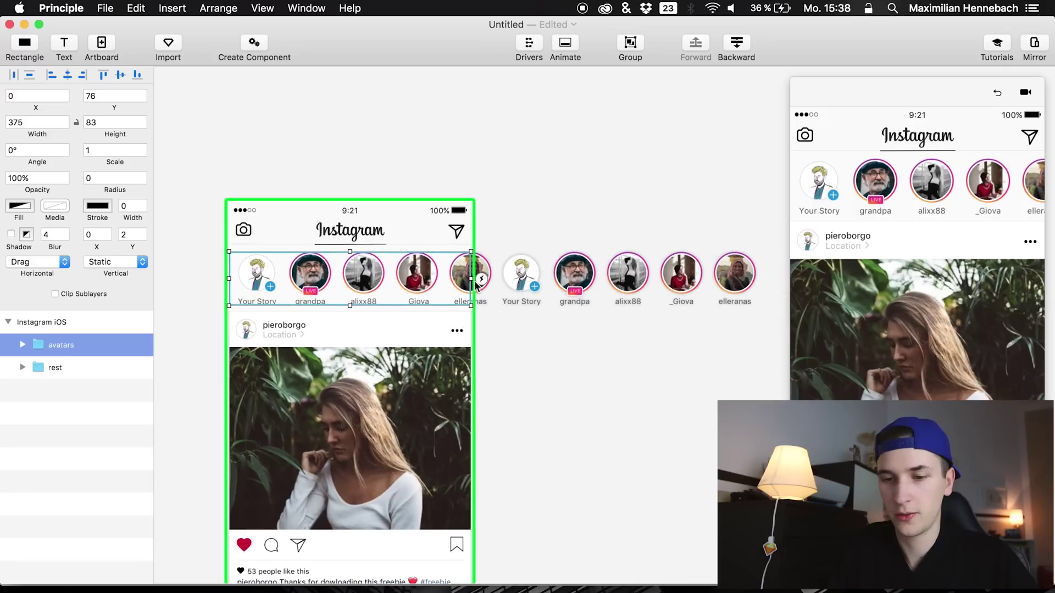
pyautogui.moveTo(842, 181); pyautogui.dragTo(997, 203)
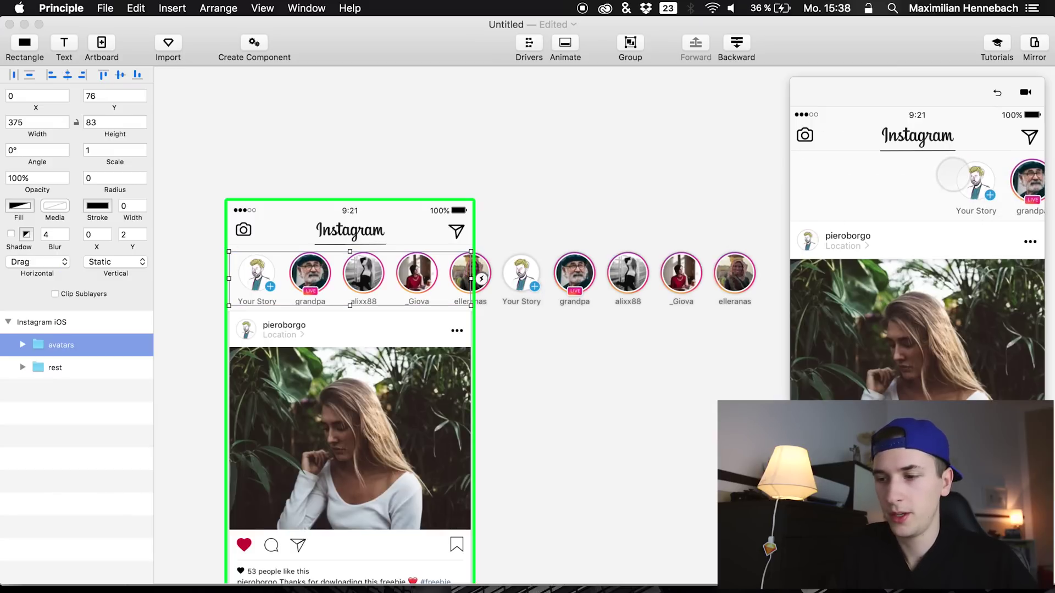
# Set the avatars group's horizontal behaviour to Scroll and test swiping through the stories row in the preview.
pyautogui.click(126, 268)
pyautogui.click(59, 263)
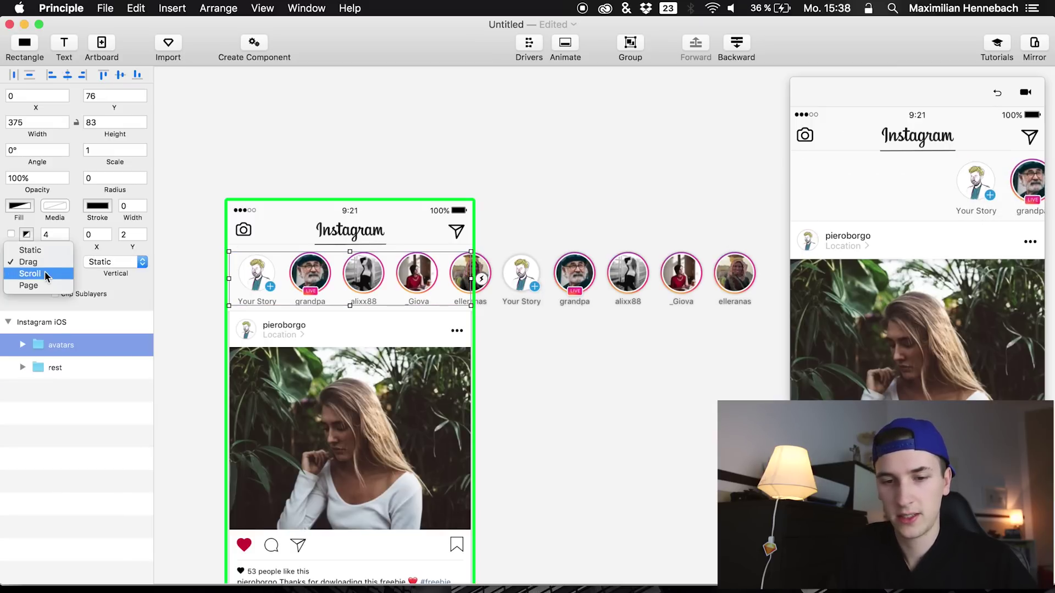
pyautogui.click(45, 272)
pyautogui.moveTo(817, 180); pyautogui.dragTo(879, 217)
pyautogui.moveTo(1000, 190); pyautogui.dragTo(907, 203)
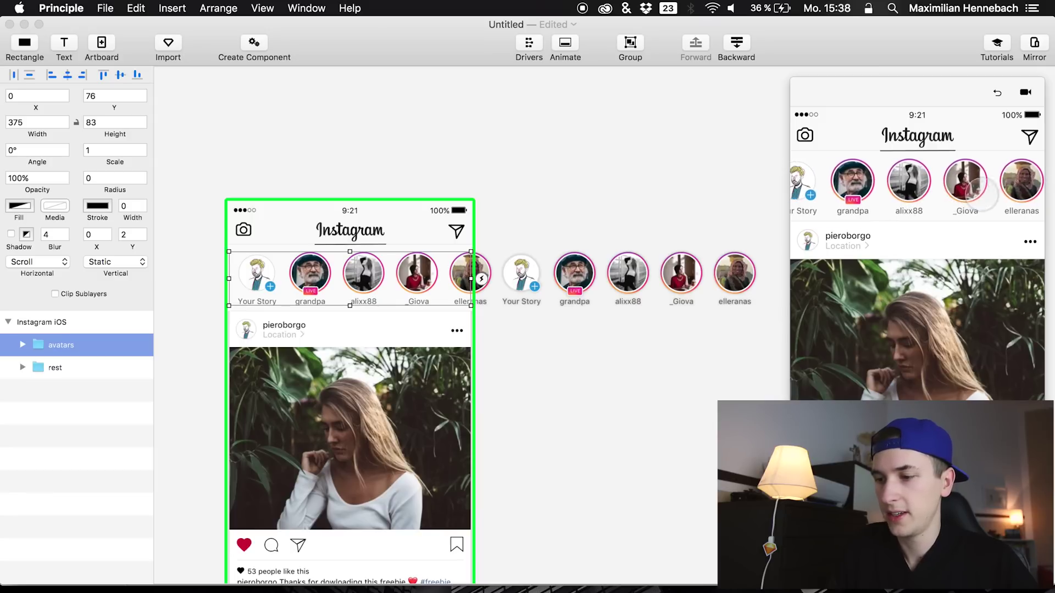
pyautogui.moveTo(1026, 187); pyautogui.dragTo(939, 193)
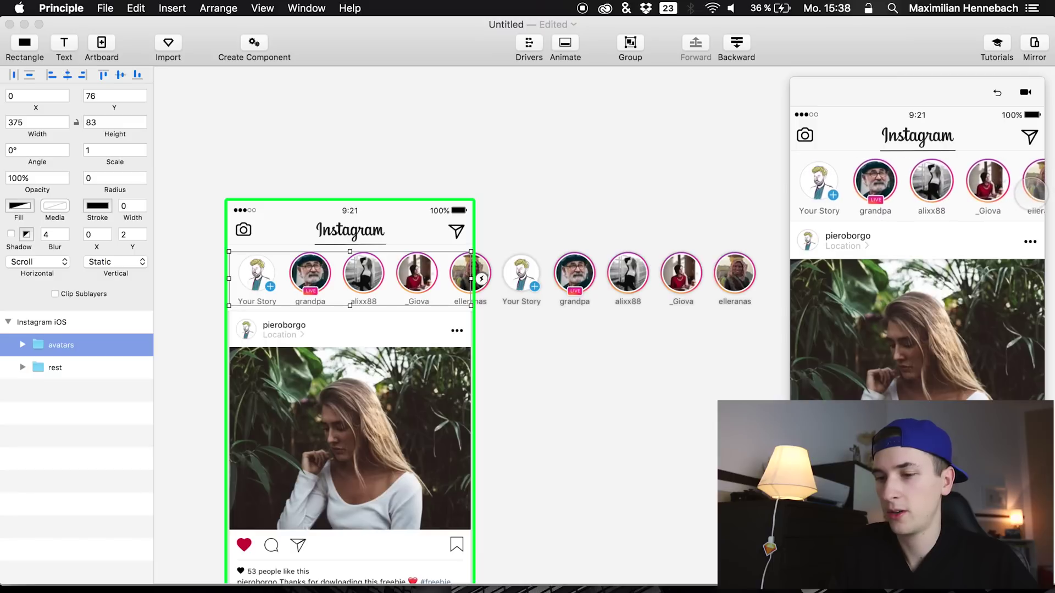
pyautogui.click(489, 301)
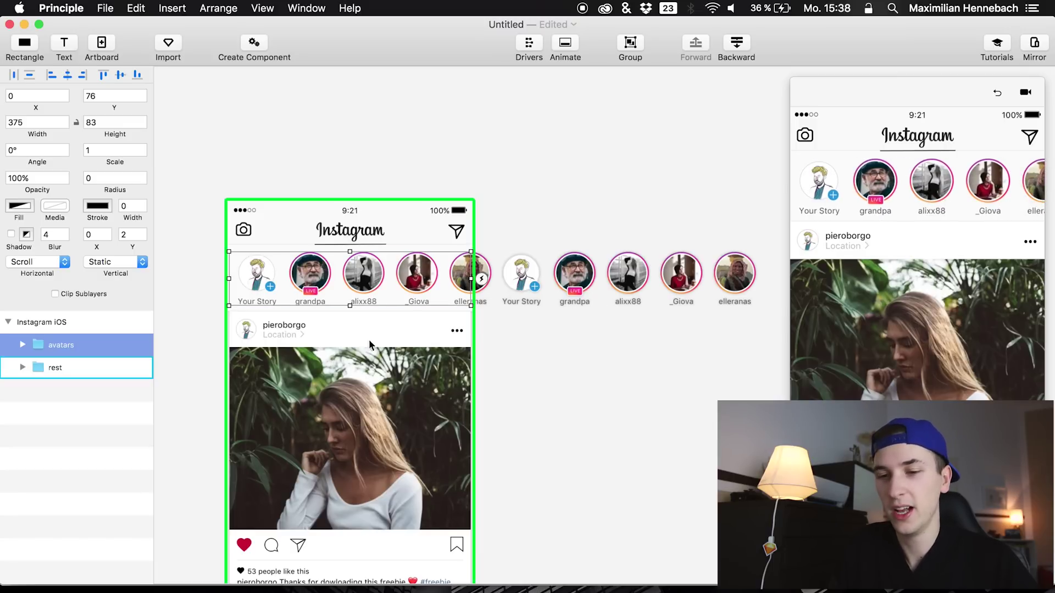
pyautogui.moveTo(947, 171); pyautogui.dragTo(904, 178)
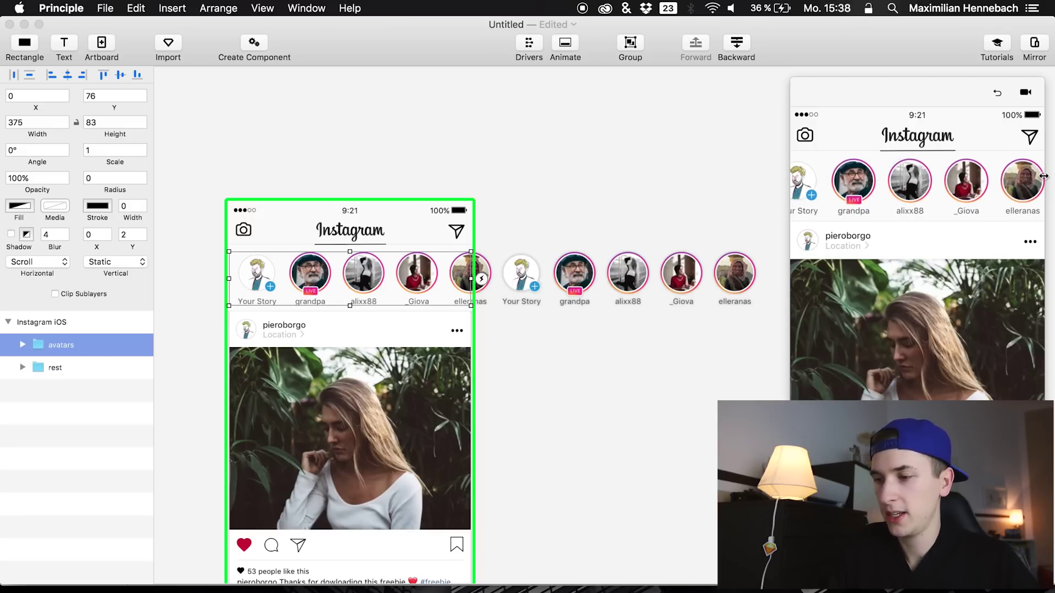
# Pull the avatars group's right edge slightly inside the artboard, to a width of 367.
pyautogui.click(454, 304)
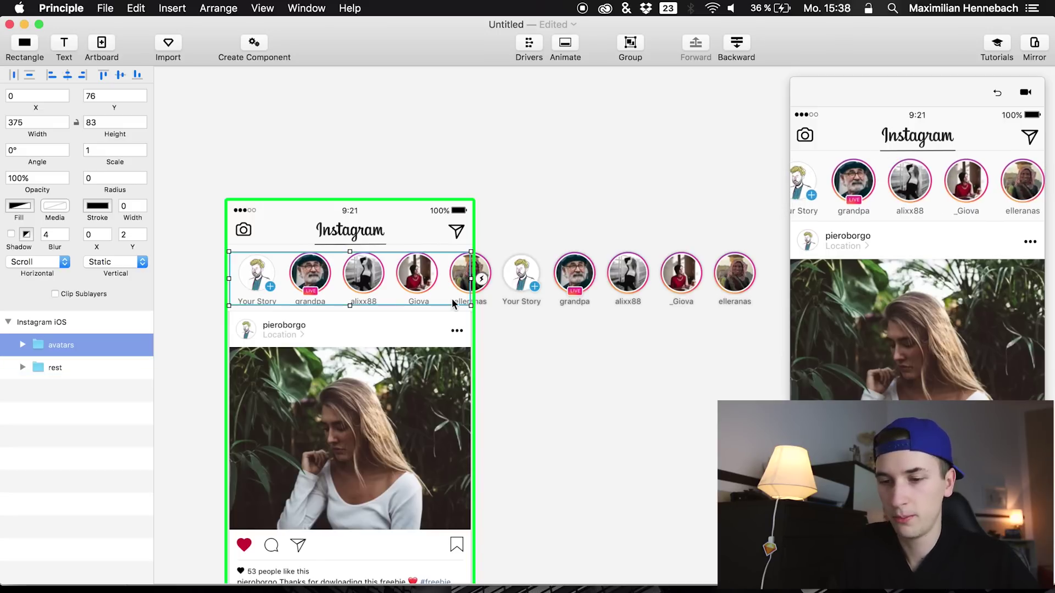
pyautogui.scroll(5, 463, 283)
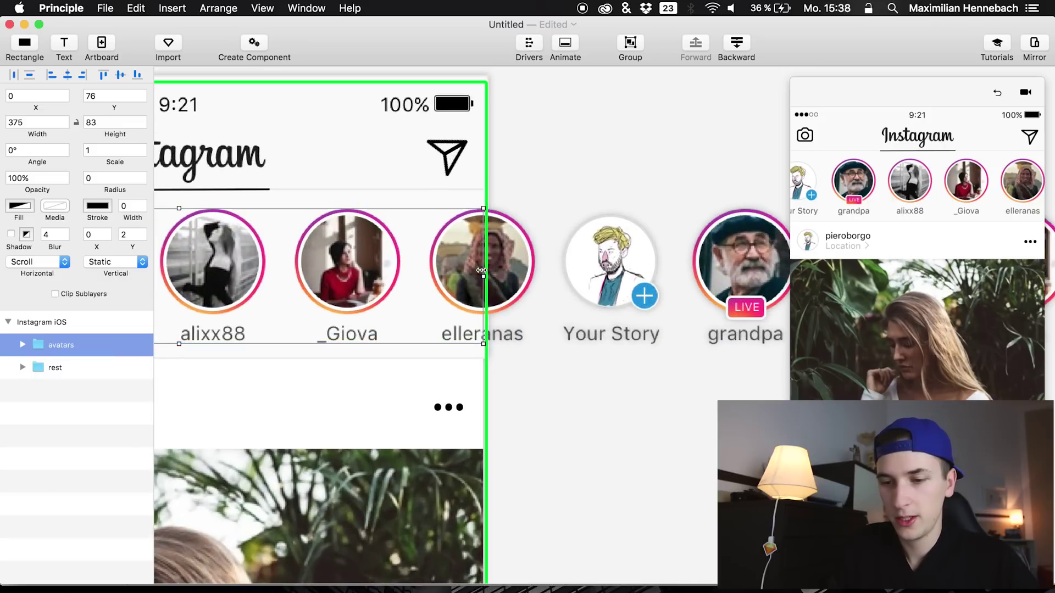
pyautogui.moveTo(482, 270); pyautogui.dragTo(469, 271)
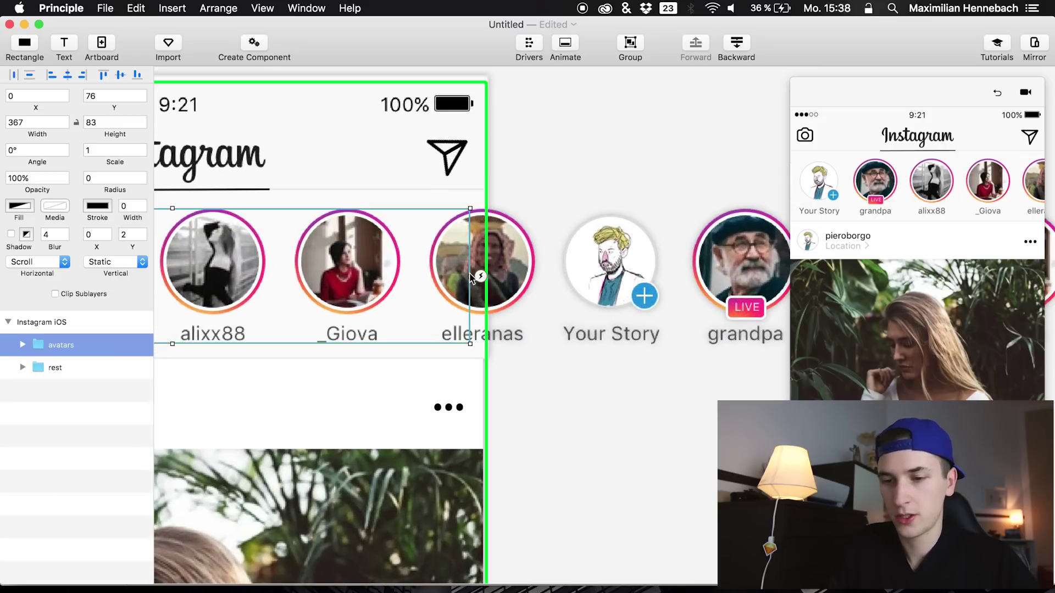
pyautogui.scroll(-5, 618, 270)
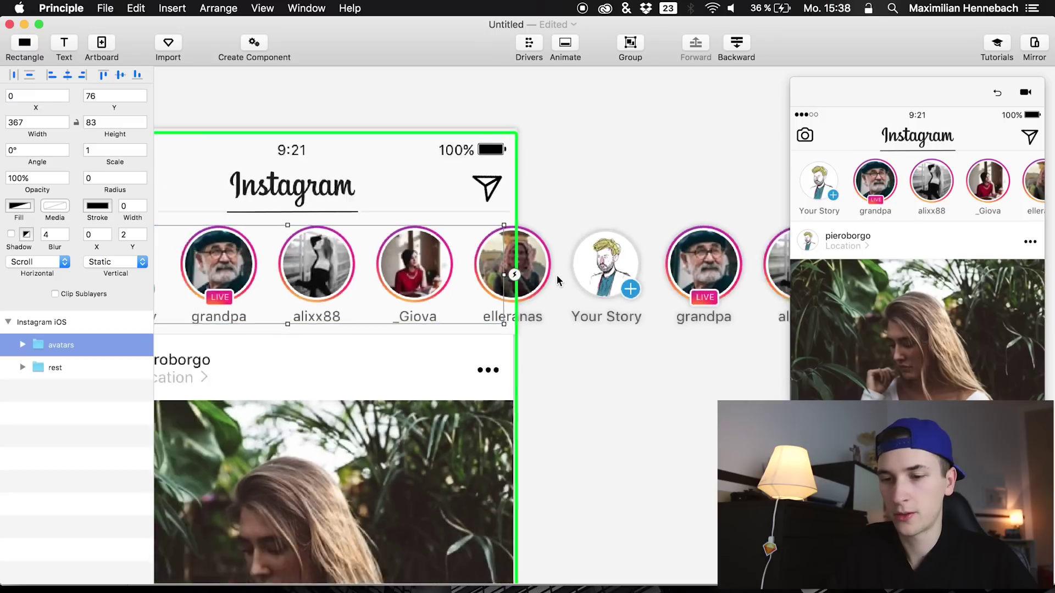
# Swipe the stories row back and forth in the preview to check where its horizontal scrolling ends.
pyautogui.moveTo(873, 180); pyautogui.dragTo(763, 207)
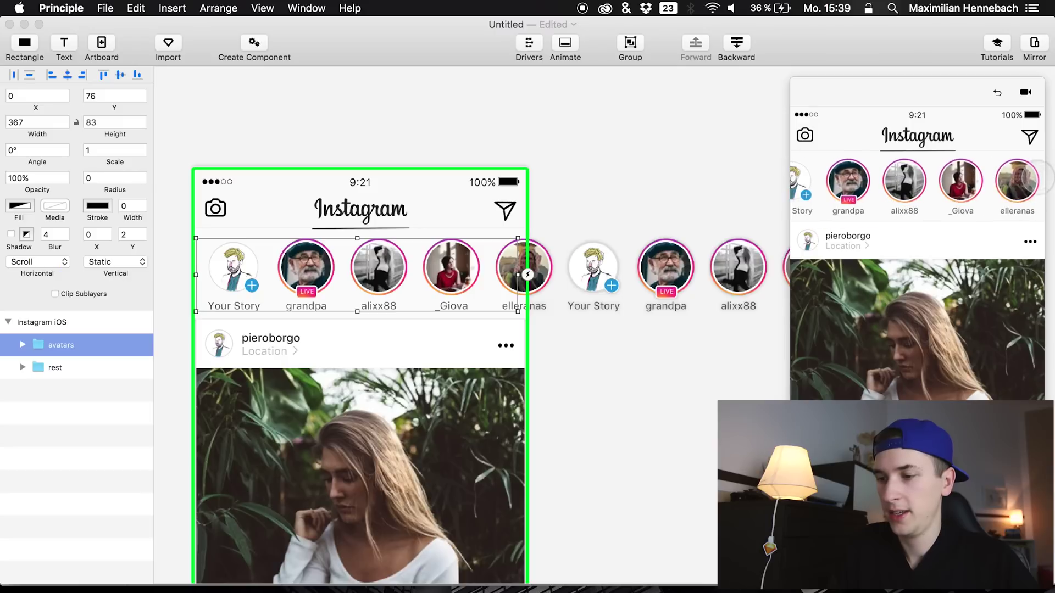
pyautogui.moveTo(904, 195); pyautogui.dragTo(1024, 184)
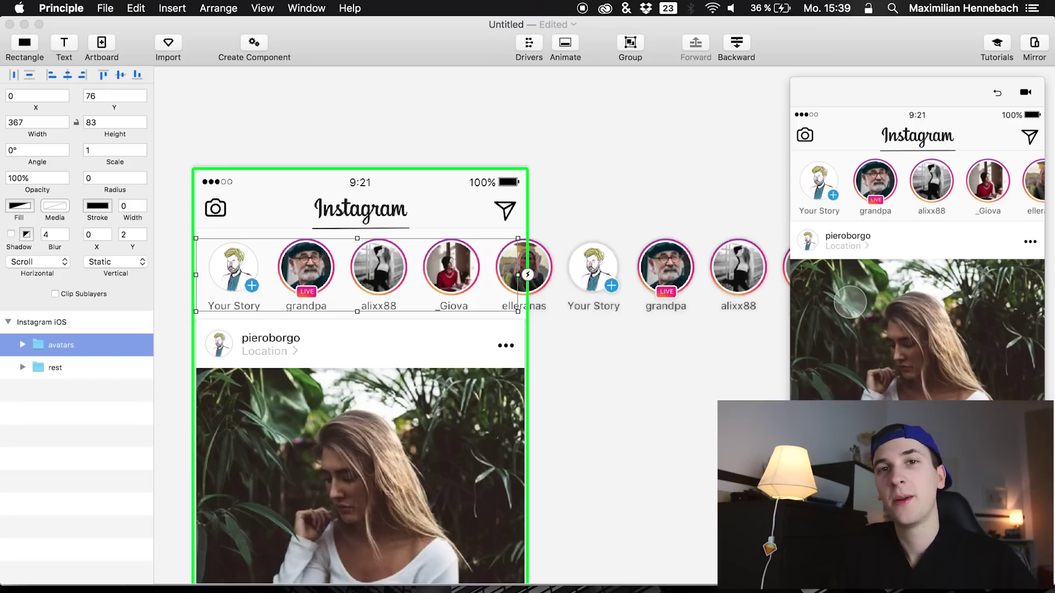
pyautogui.moveTo(974, 203); pyautogui.dragTo(878, 201)
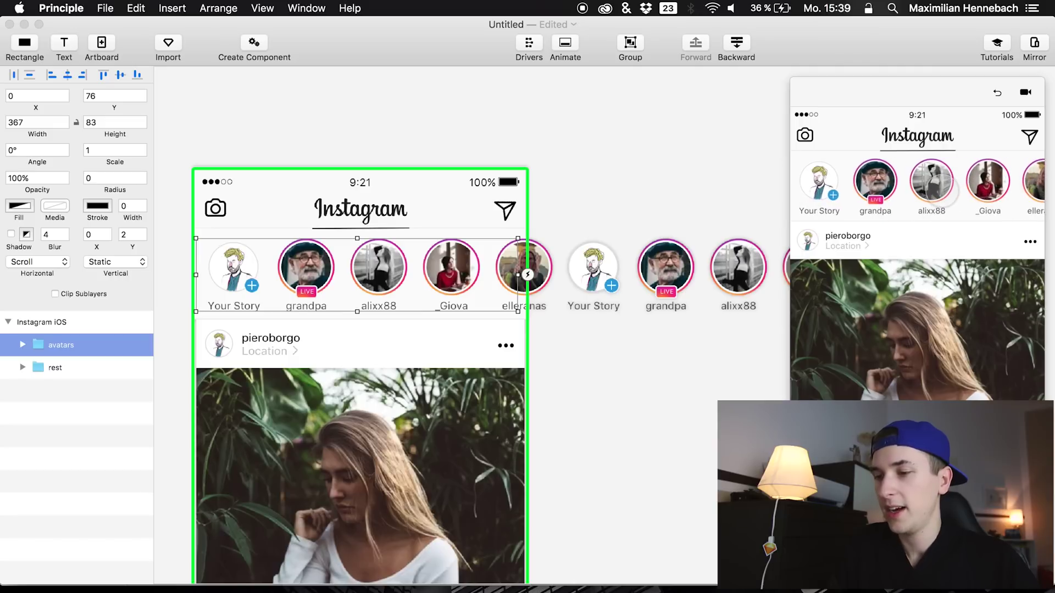